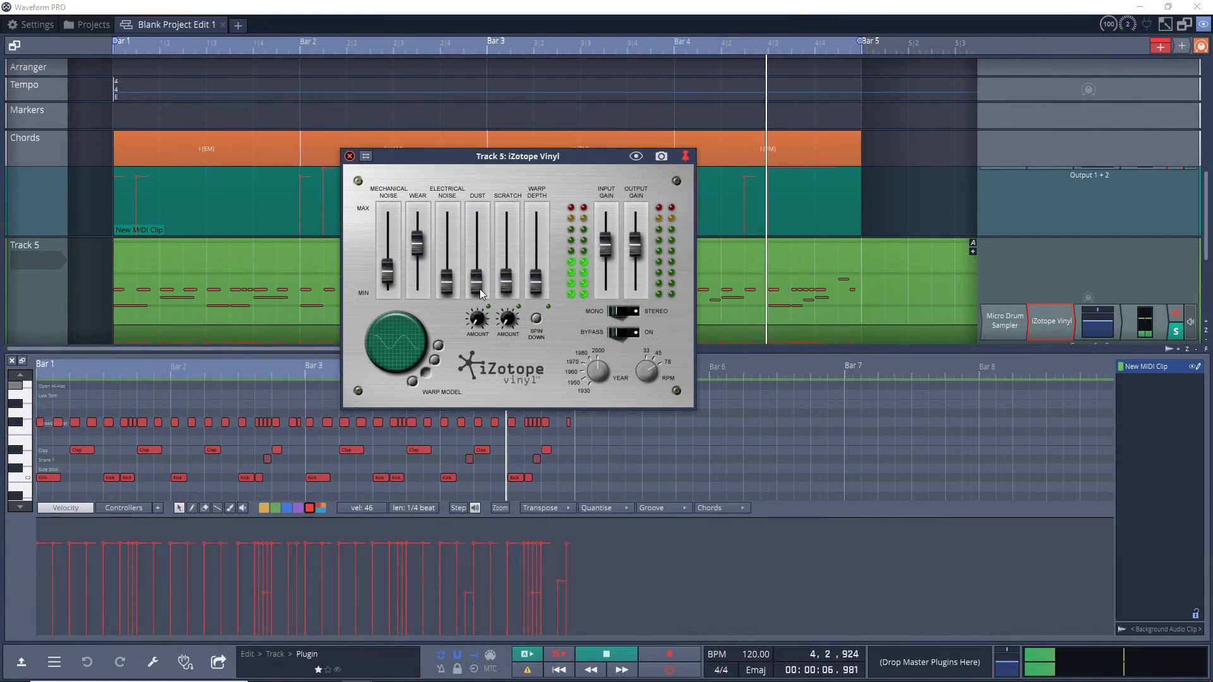
# - Raise the Dust fader on Track 5's Vinyl while the drum pattern loops
pyautogui.moveTo(486, 256); pyautogui.dragTo(487, 241)
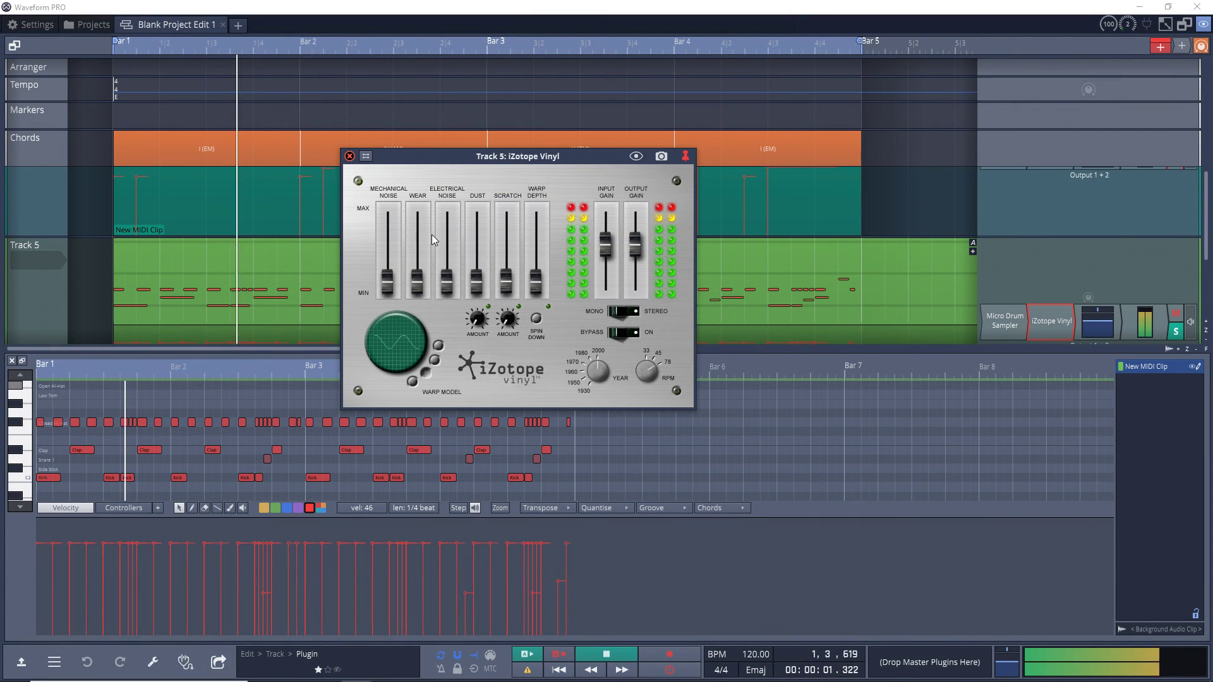
# - Nudge up mechanical noise, raise dust to about 1.6 dB and set warp depth to 80%
pyautogui.moveTo(388, 283); pyautogui.dragTo(416, 258)
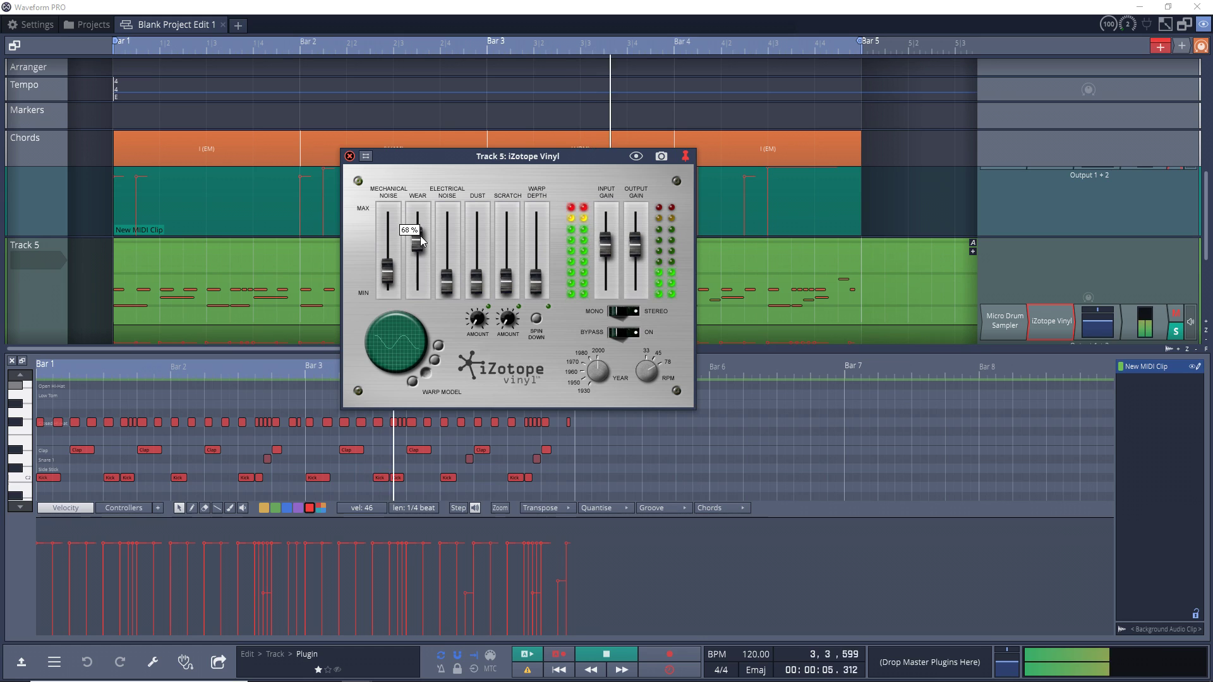
pyautogui.moveTo(484, 278); pyautogui.dragTo(486, 246)
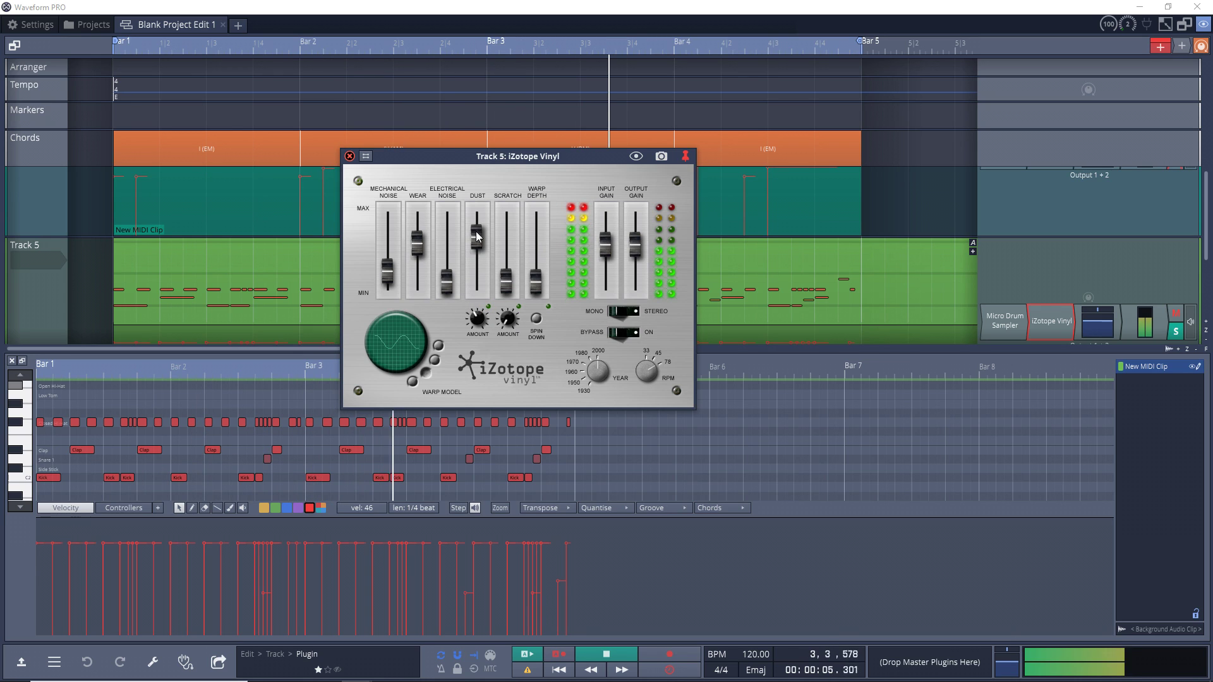
pyautogui.moveTo(478, 235)
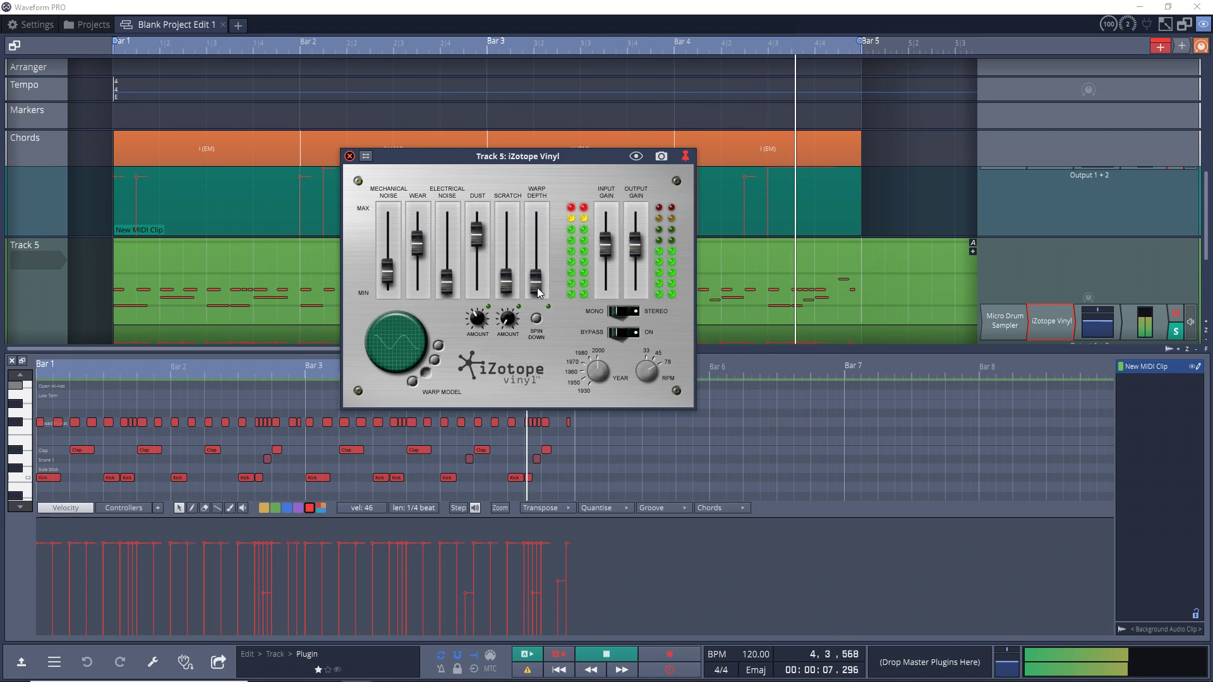
pyautogui.moveTo(540, 282); pyautogui.dragTo(541, 233)
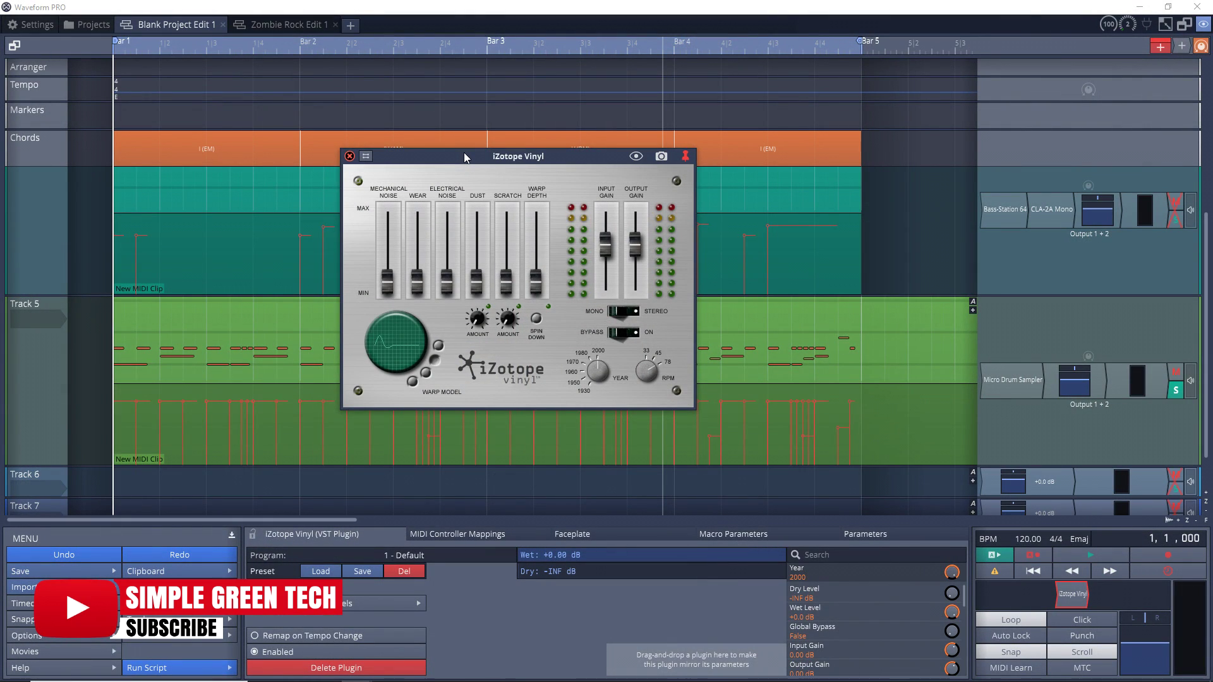
# - Play the bass-and-drums loop and sweep mechanical noise from silence up to 20 dB and back
pyautogui.press('space')
pyautogui.click(388, 281)
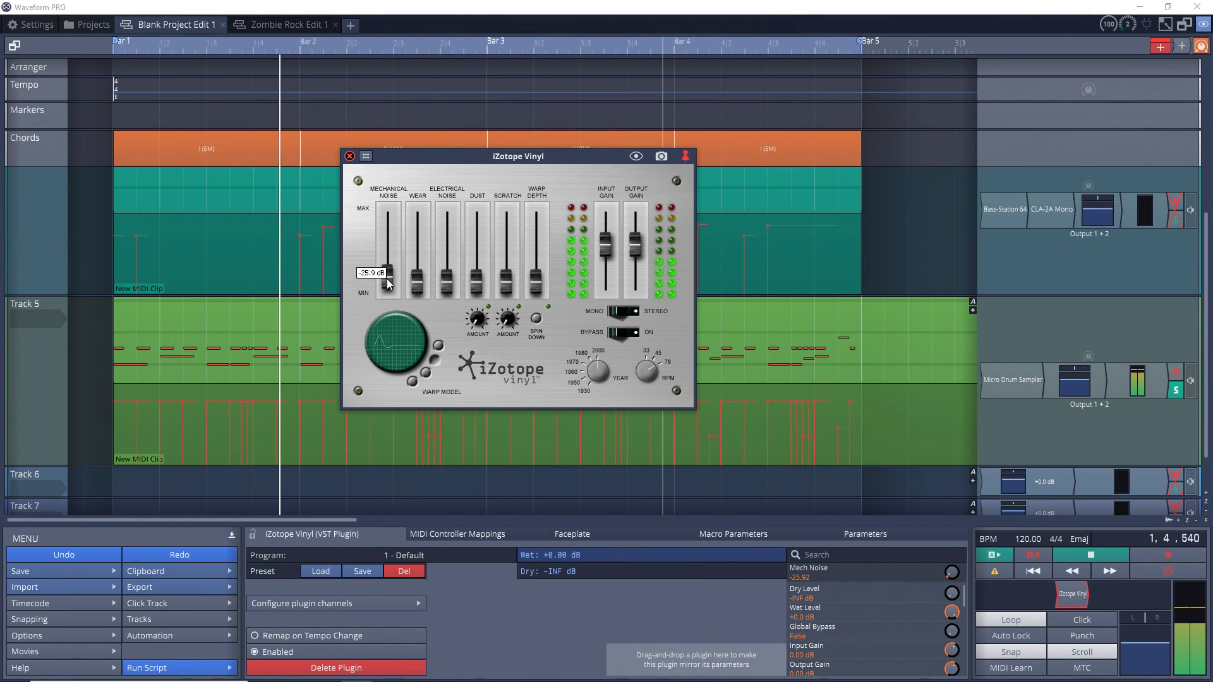
pyautogui.moveTo(388, 281); pyautogui.dragTo(387, 248)
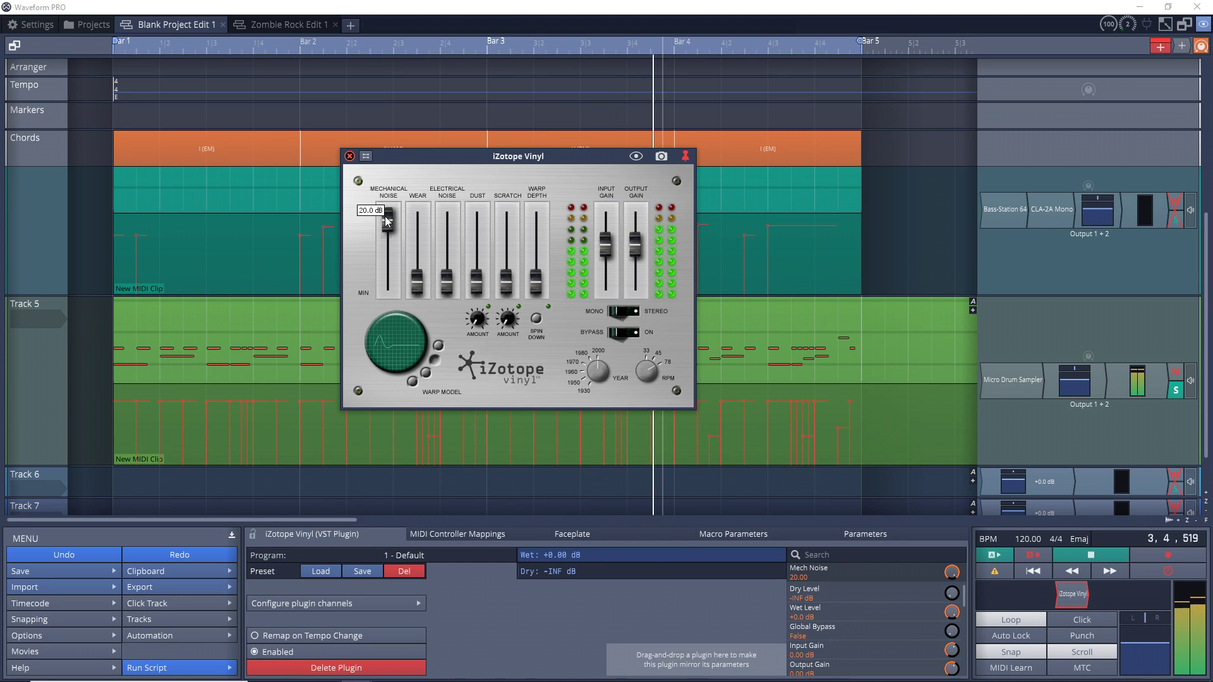
pyautogui.moveTo(388, 220); pyautogui.dragTo(398, 315)
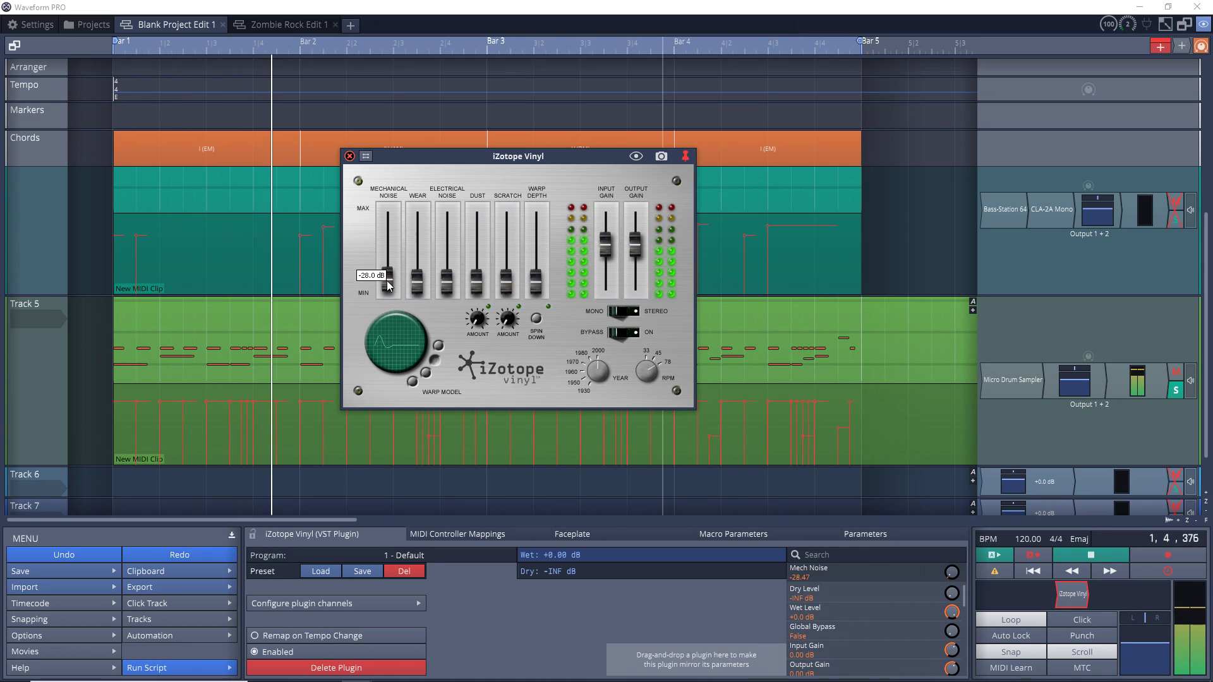
pyautogui.moveTo(388, 279); pyautogui.dragTo(388, 252)
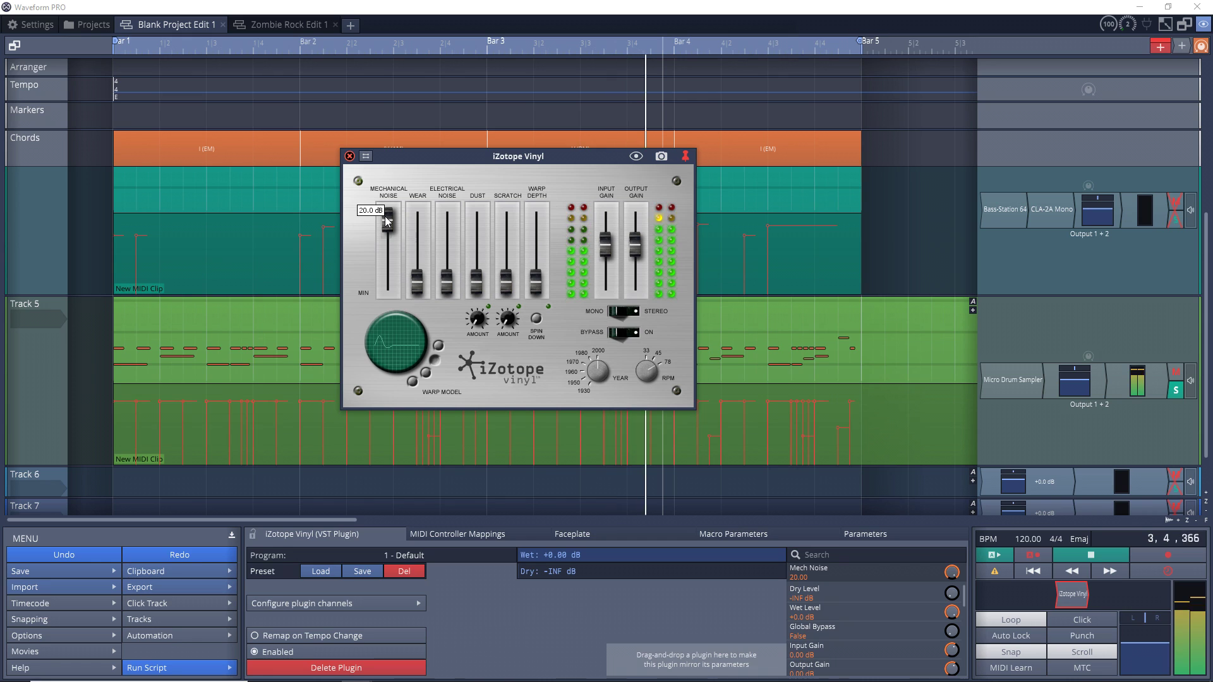
pyautogui.moveTo(387, 221); pyautogui.dragTo(385, 270)
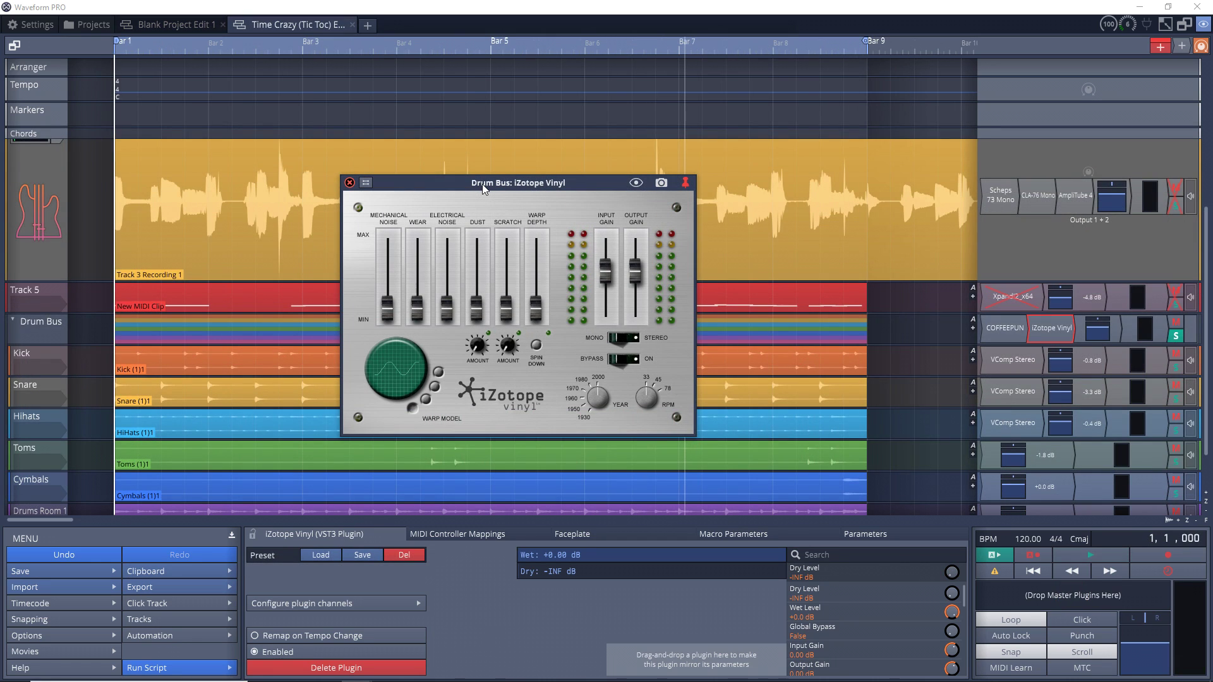
pyautogui.press('space')
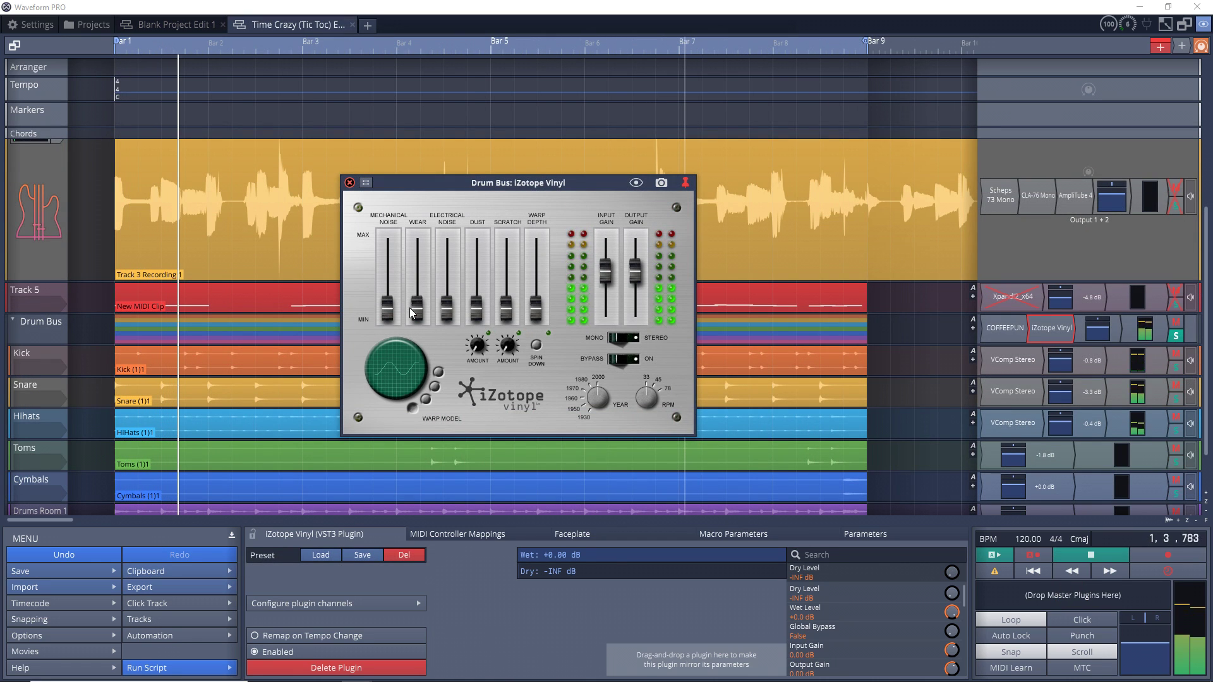
# - Push the Drum Bus Vinyl's wear up, then move Vinyl onto the master output
pyautogui.moveTo(414, 315); pyautogui.dragTo(416, 245)
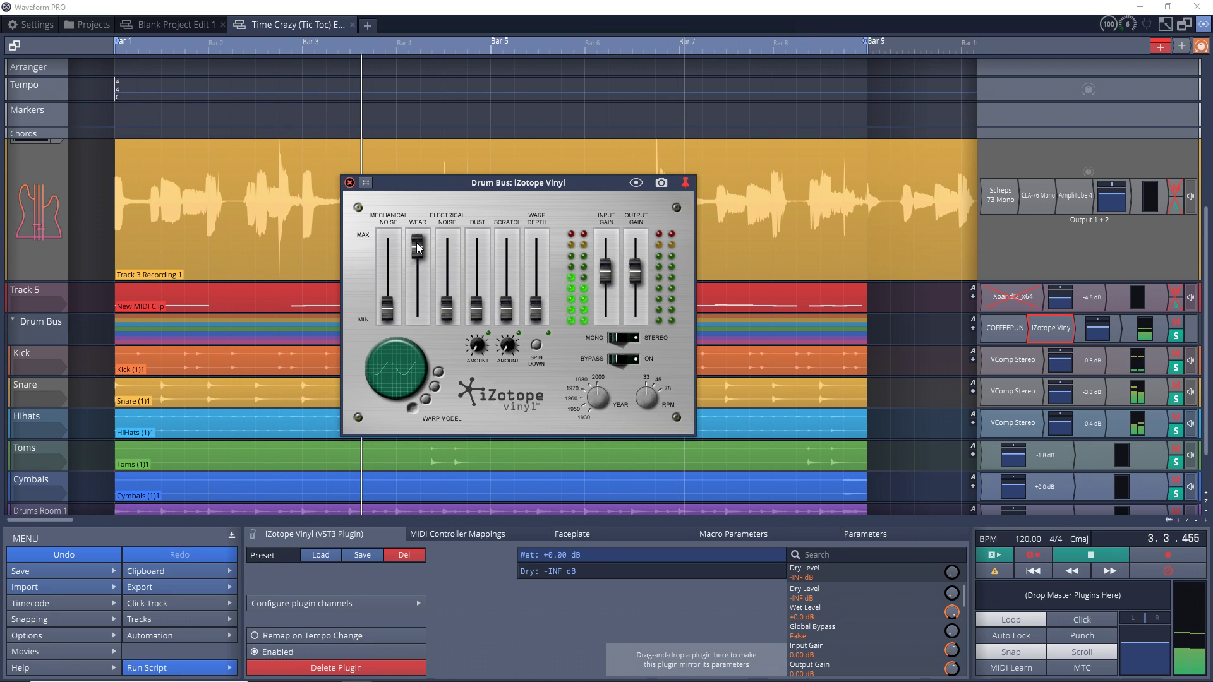
pyautogui.hotkey('ctrl', 'z')
pyautogui.hotkey('ctrl', 'z')
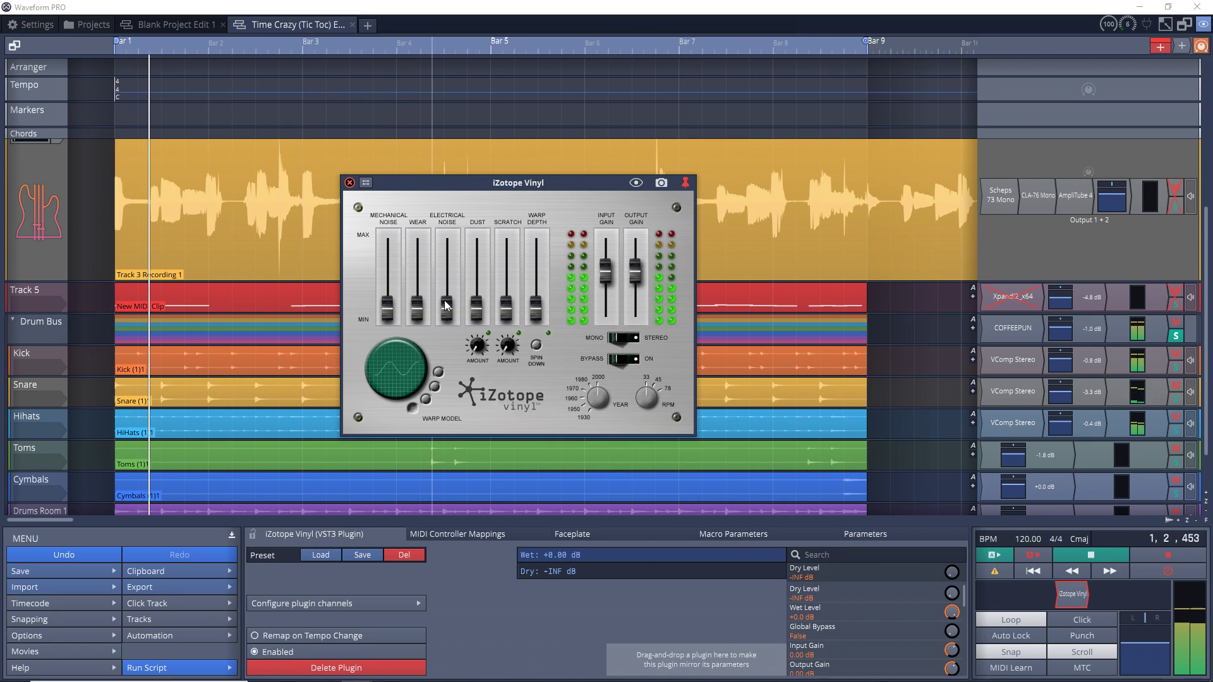
# - Add electrical noise to the master Vinyl at about -16.7 dB, then settle it just above silence
pyautogui.moveTo(447, 310)
pyautogui.mouseDown()
pyautogui.moveTo(448, 242)
pyautogui.moveTo(434, 312)
pyautogui.mouseUp()
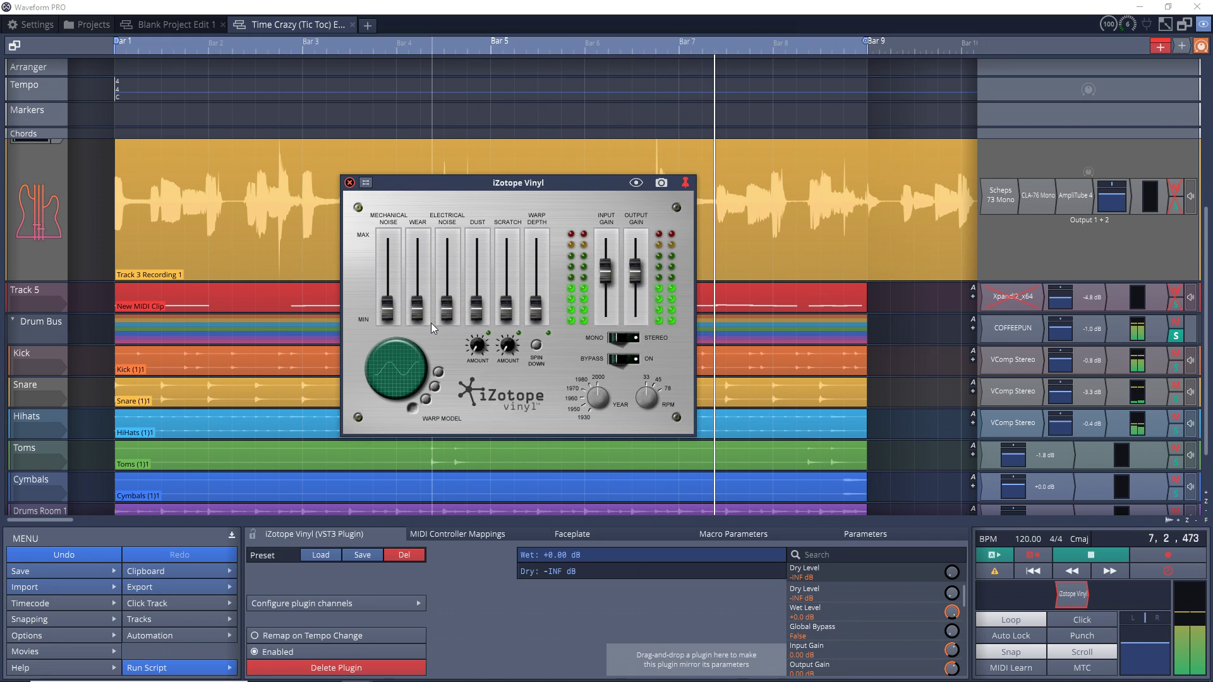
pyautogui.moveTo(446, 316)
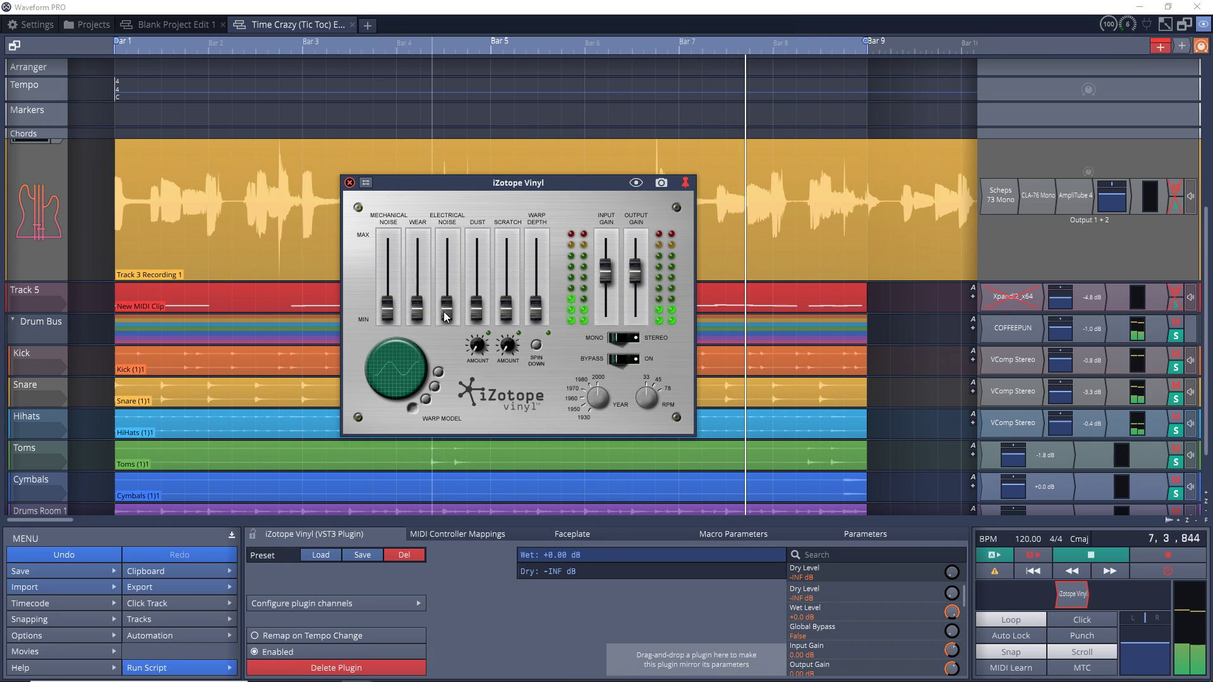
pyautogui.moveTo(446, 310); pyautogui.dragTo(446, 259)
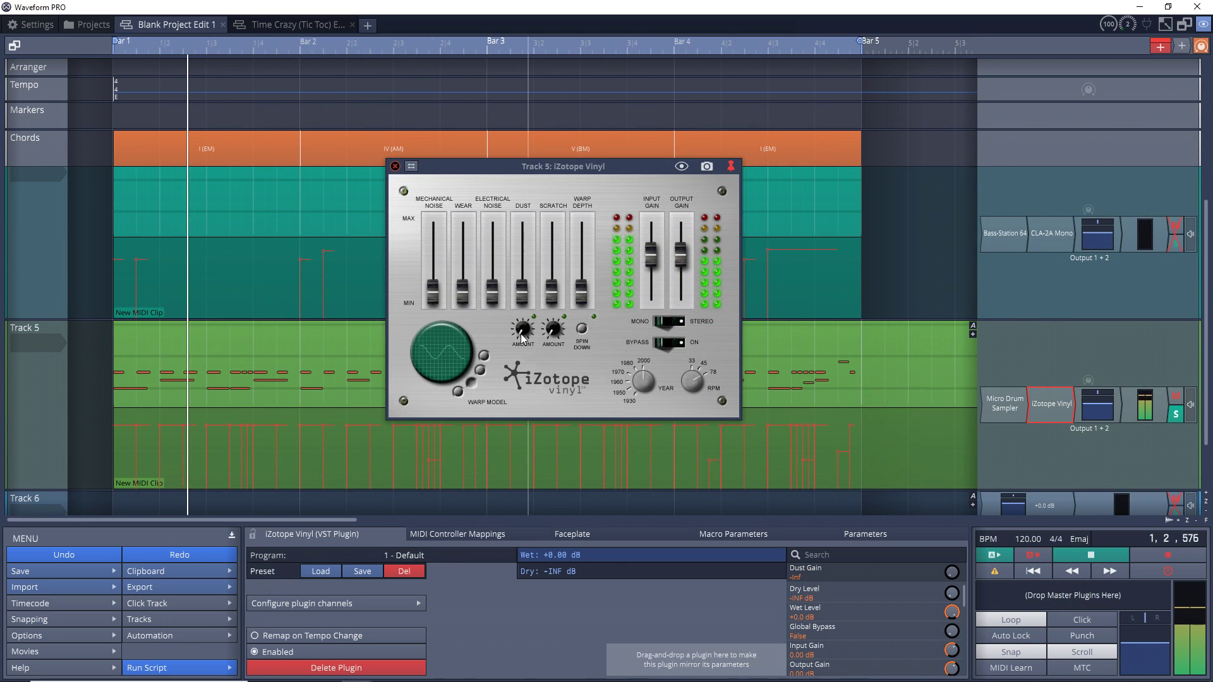
# - Raise Track 5's dust fader from silence to the top and set dust amount to 50%
pyautogui.moveTo(522, 291); pyautogui.dragTo(524, 264)
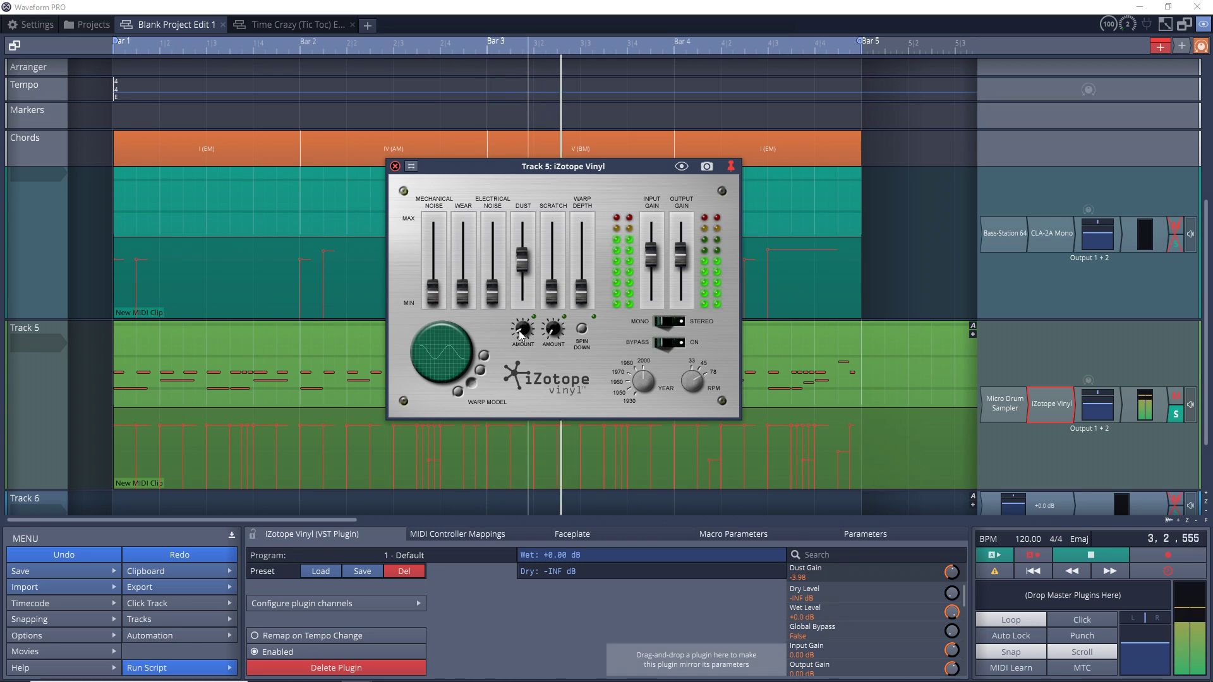
pyautogui.moveTo(518, 269); pyautogui.dragTo(518, 237)
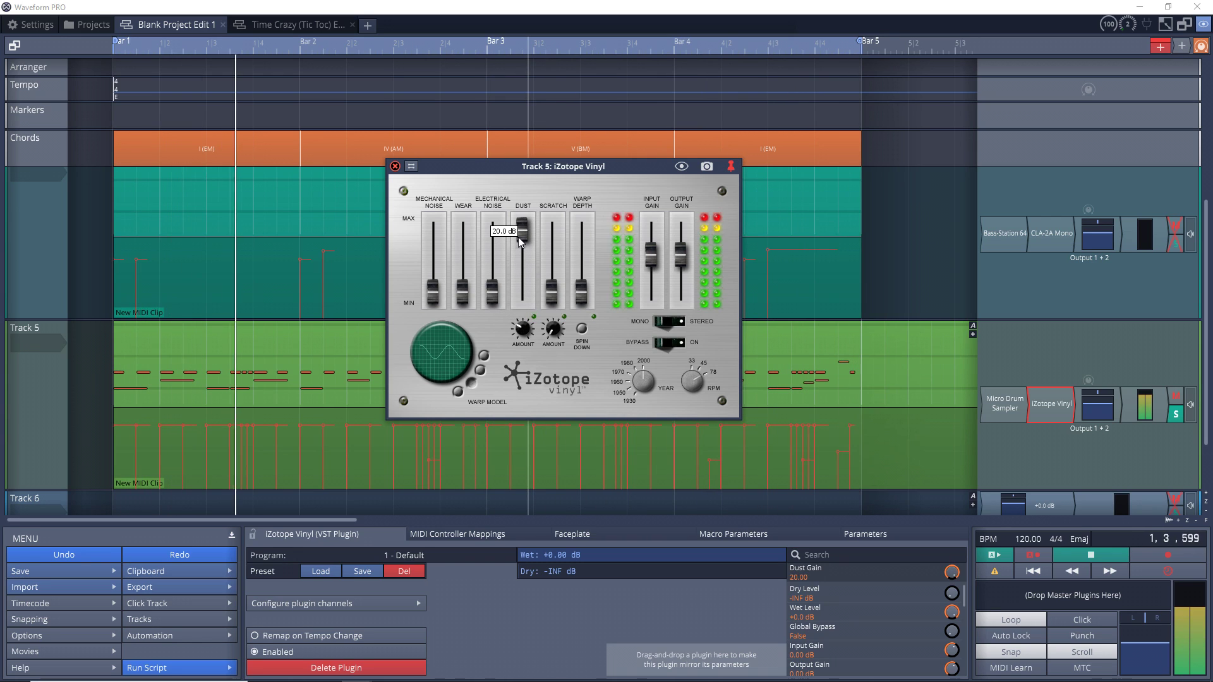
pyautogui.click(524, 327)
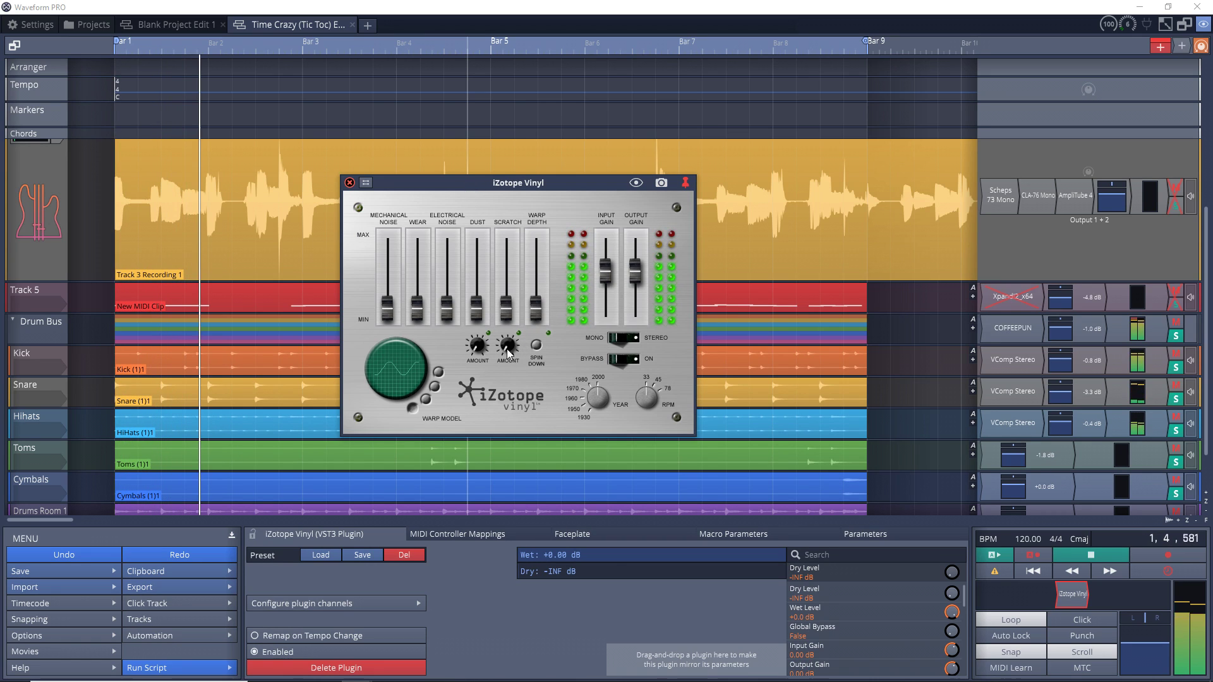
# - Sweep the master Vinyl's scratch noise between -8 and 18.6 dB, settling at about -11 dB
pyautogui.moveTo(506, 314); pyautogui.dragTo(504, 282)
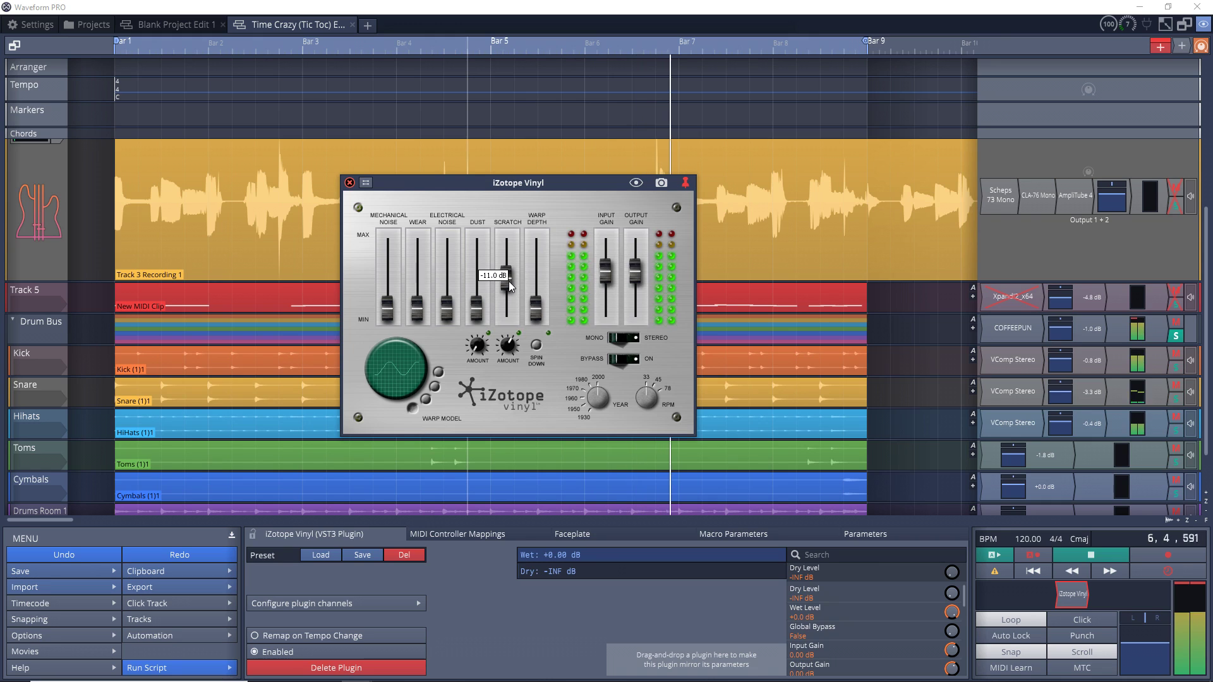
pyautogui.moveTo(509, 282); pyautogui.dragTo(509, 263)
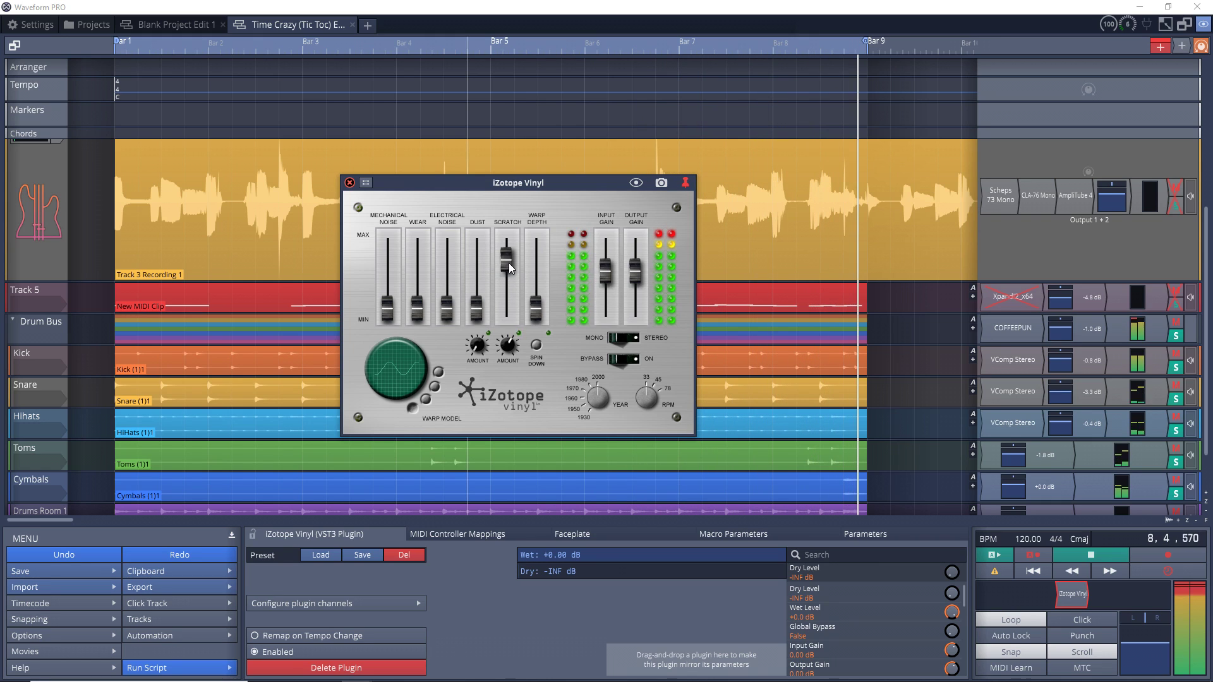
pyautogui.moveTo(509, 263); pyautogui.dragTo(509, 280)
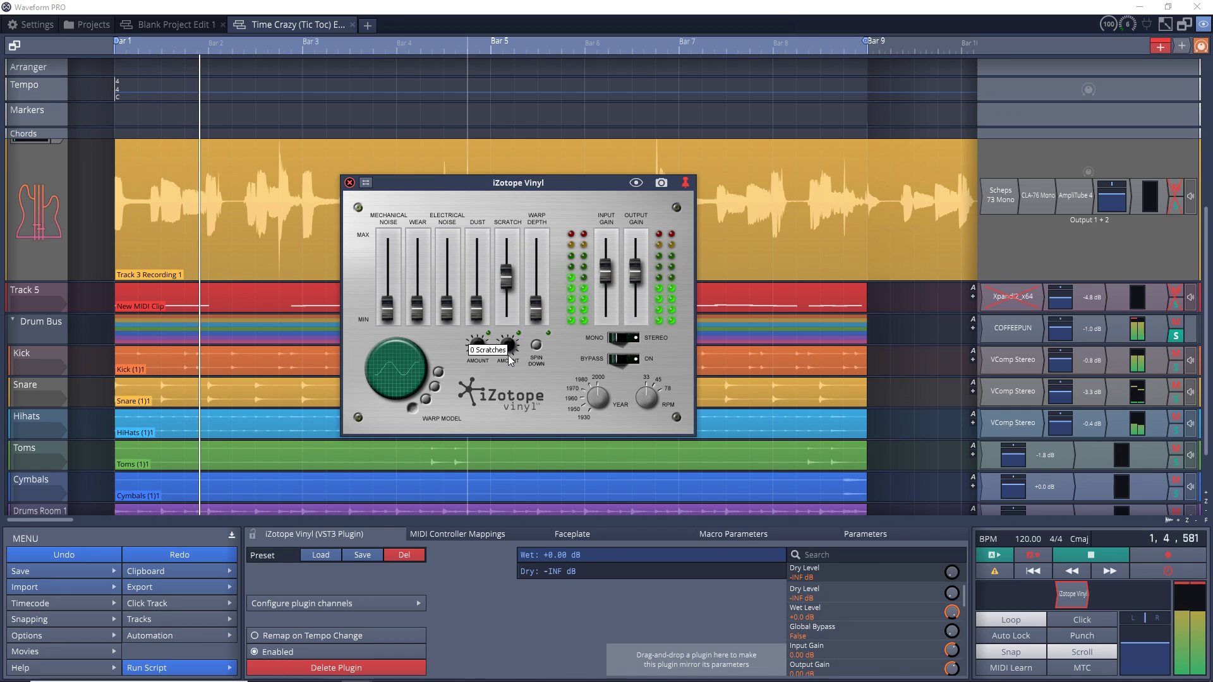
pyautogui.moveTo(503, 279); pyautogui.dragTo(503, 275)
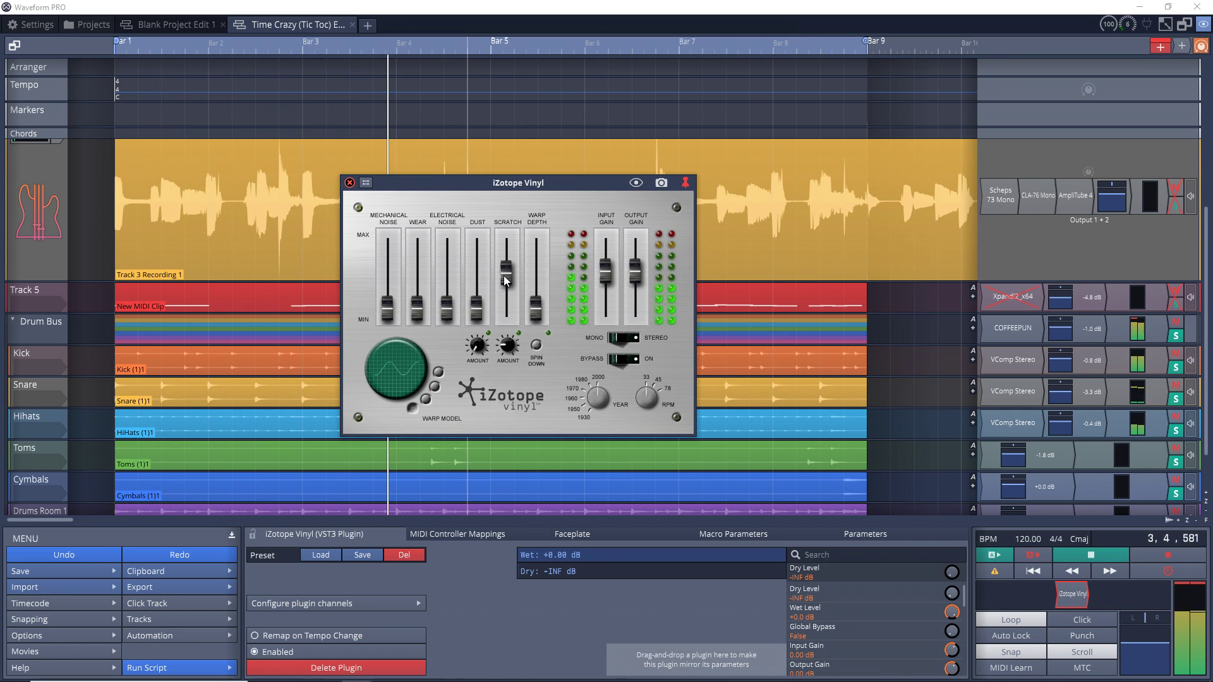
pyautogui.moveTo(503, 275); pyautogui.dragTo(502, 299)
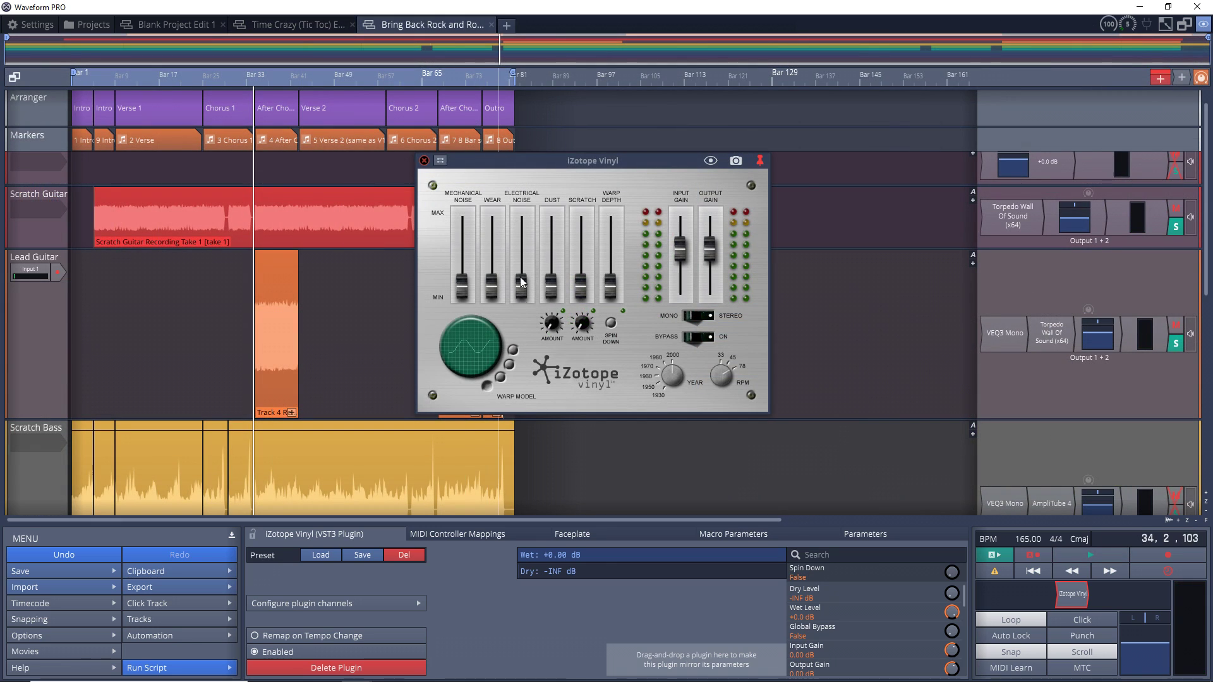
# - Try three different warp models on the Vinyl plugin
pyautogui.click(500, 377)
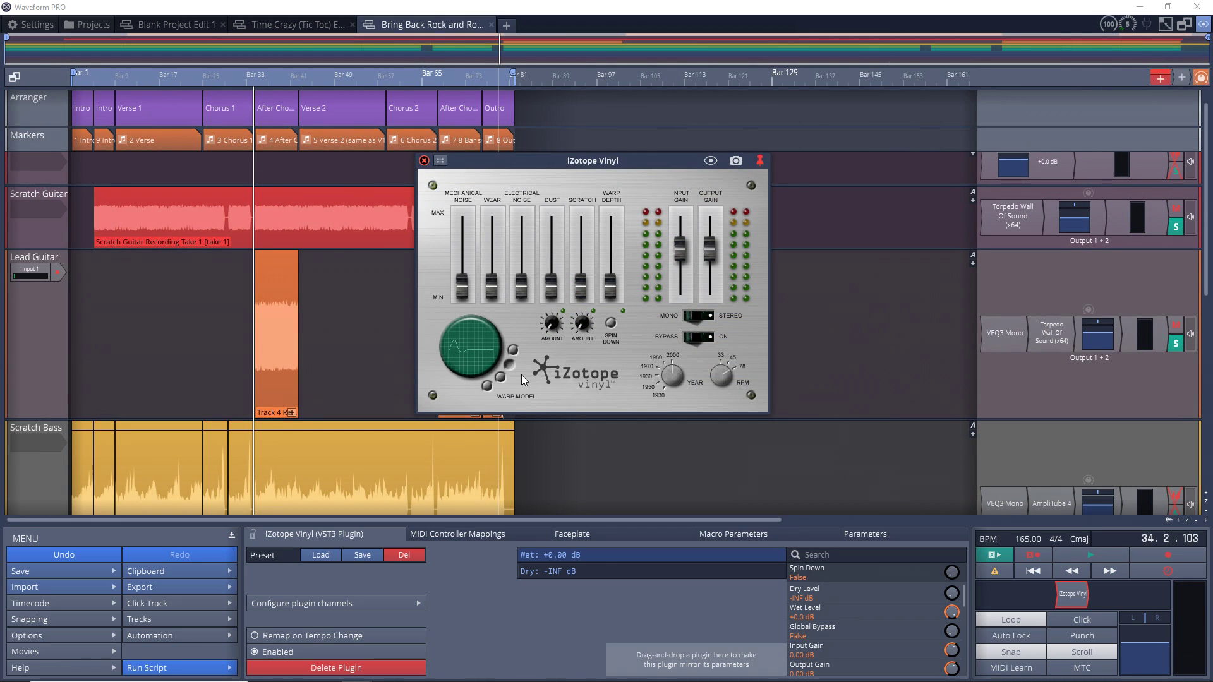
pyautogui.click(514, 350)
pyautogui.click(508, 368)
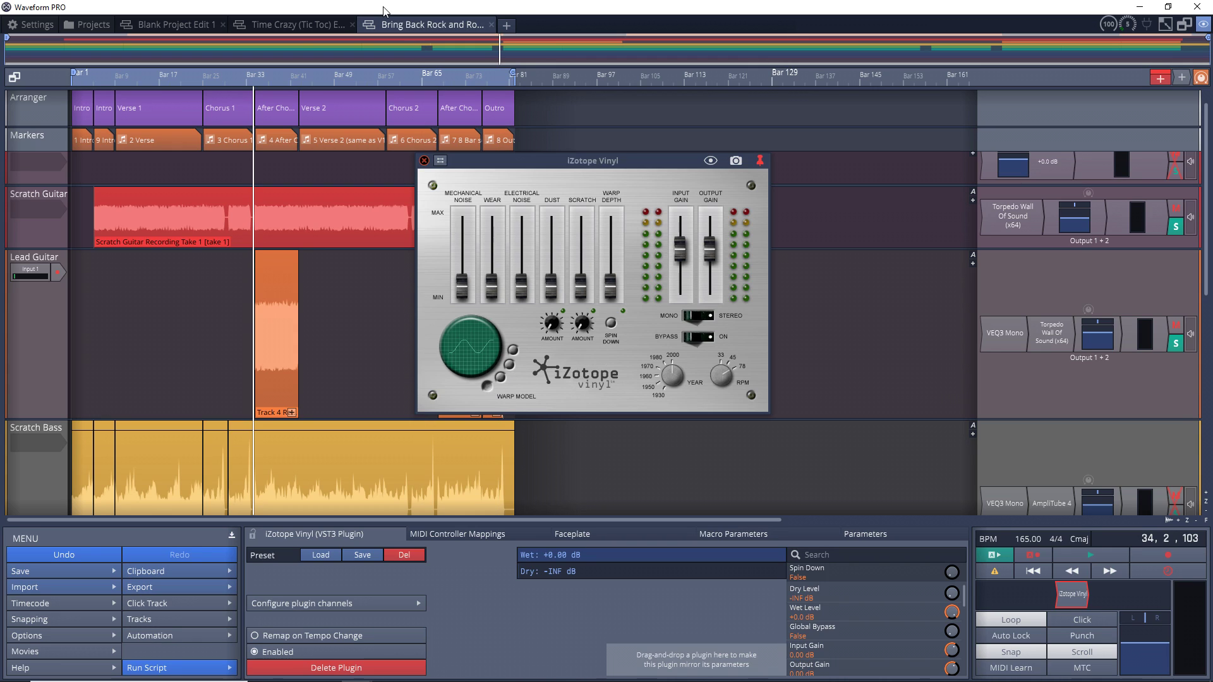
# - Play the song and audition two more warp models while listening
pyautogui.press('space')
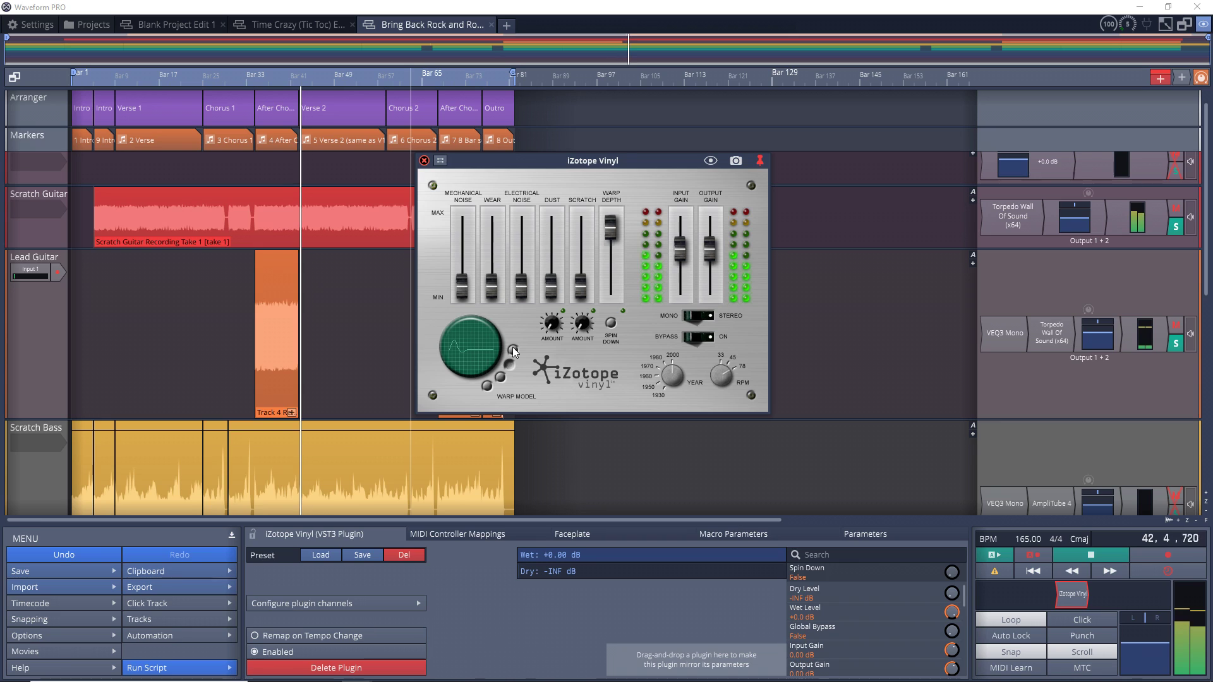
pyautogui.click(513, 349)
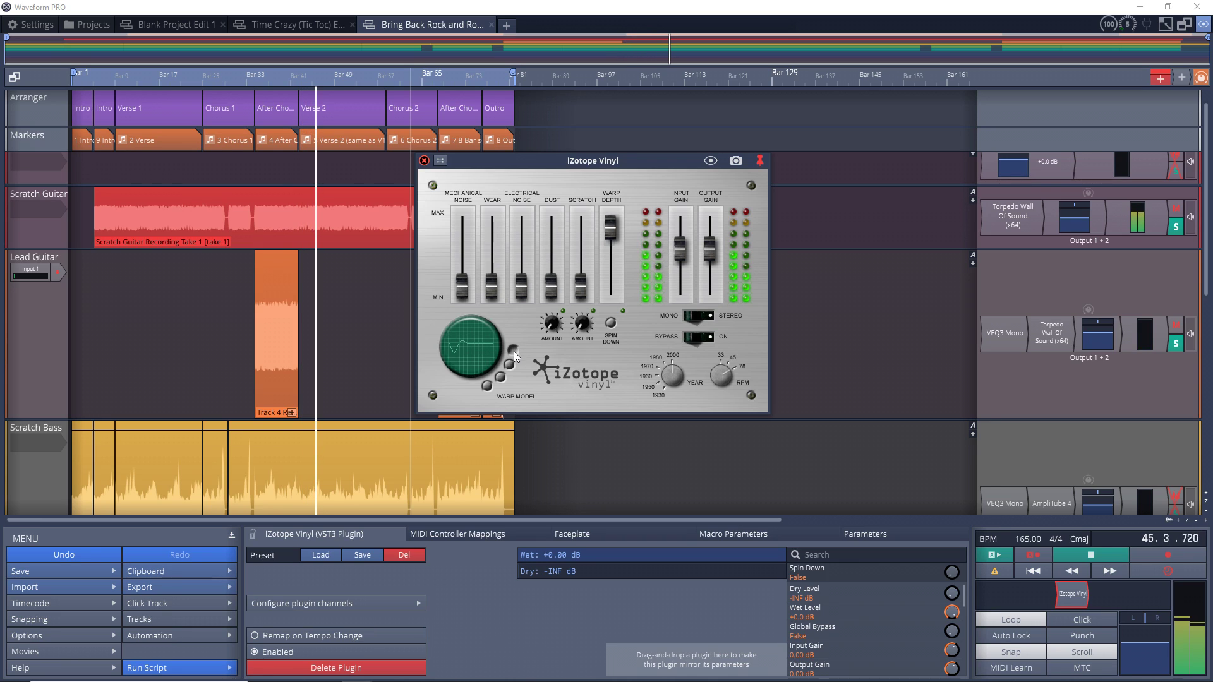
pyautogui.click(486, 385)
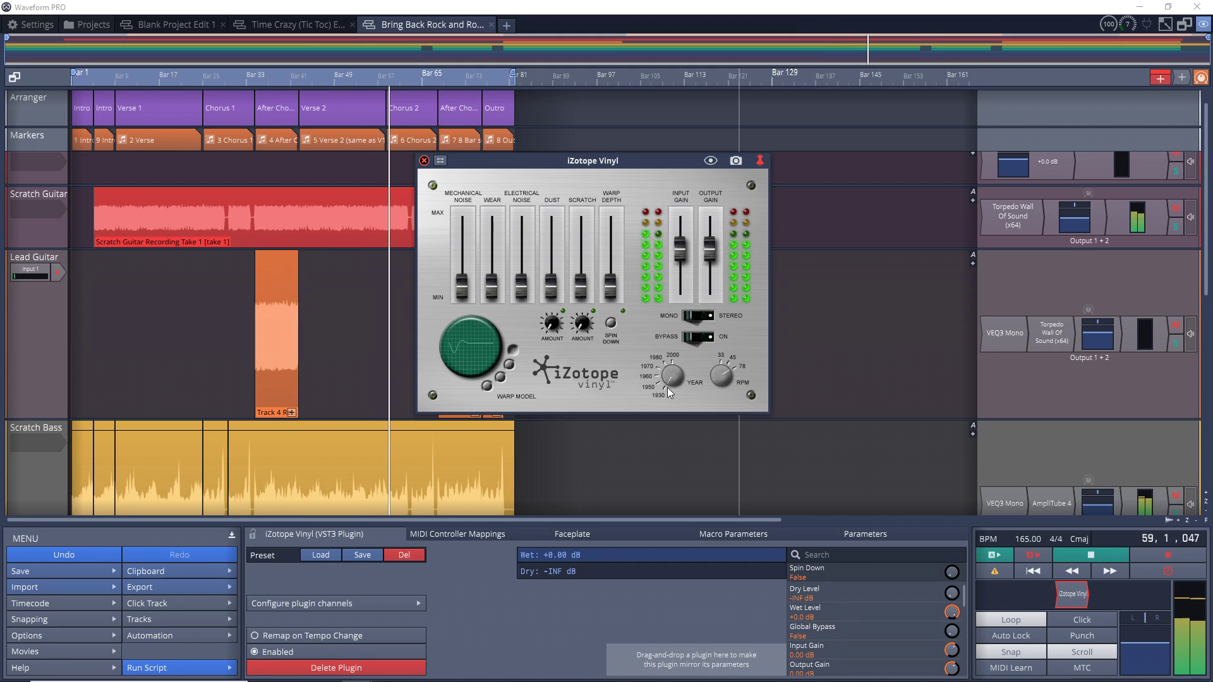
pyautogui.hotkey('ctrl', 'shift', 'Tab')
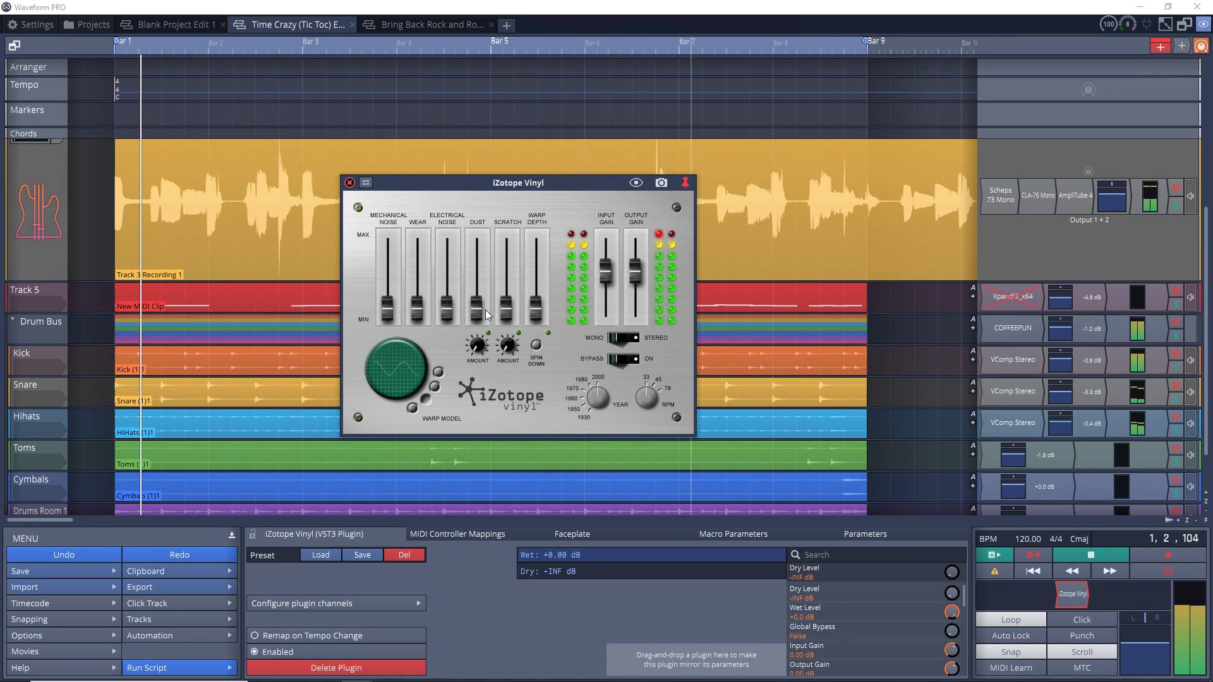
# - Raise the drum project Vinyl's dust and adjust scratch during playback, then stop at the start
pyautogui.moveTo(478, 314); pyautogui.dragTo(507, 284)
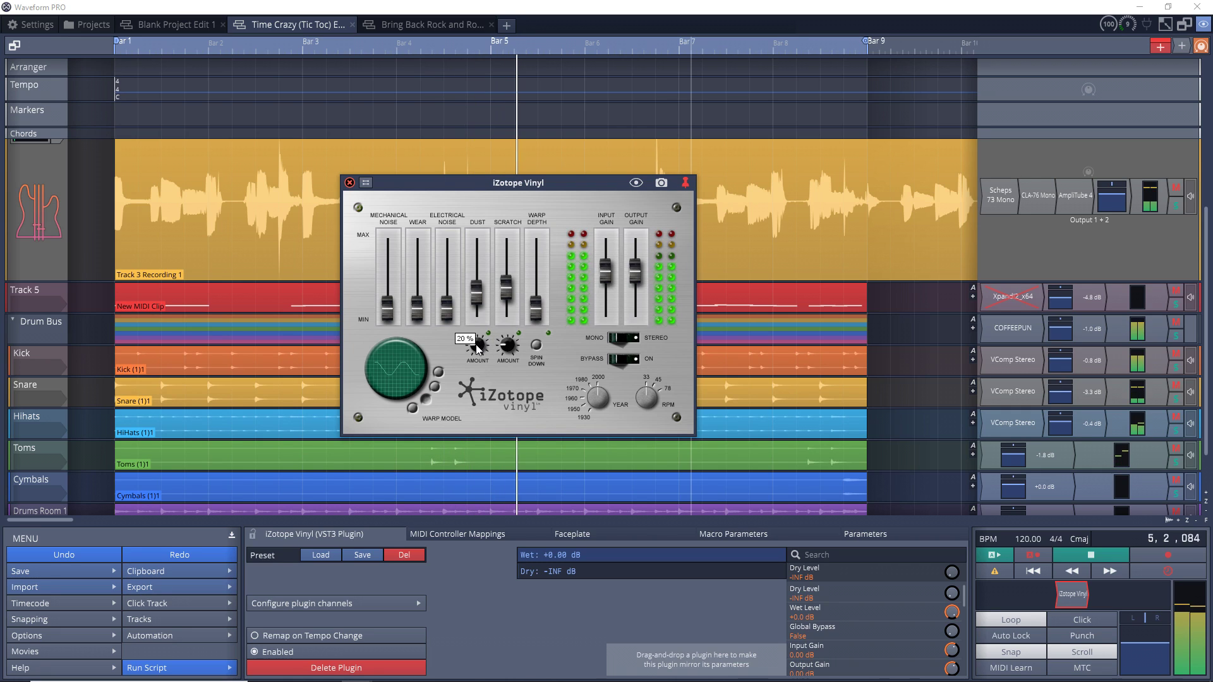
pyautogui.moveTo(478, 292); pyautogui.dragTo(505, 297)
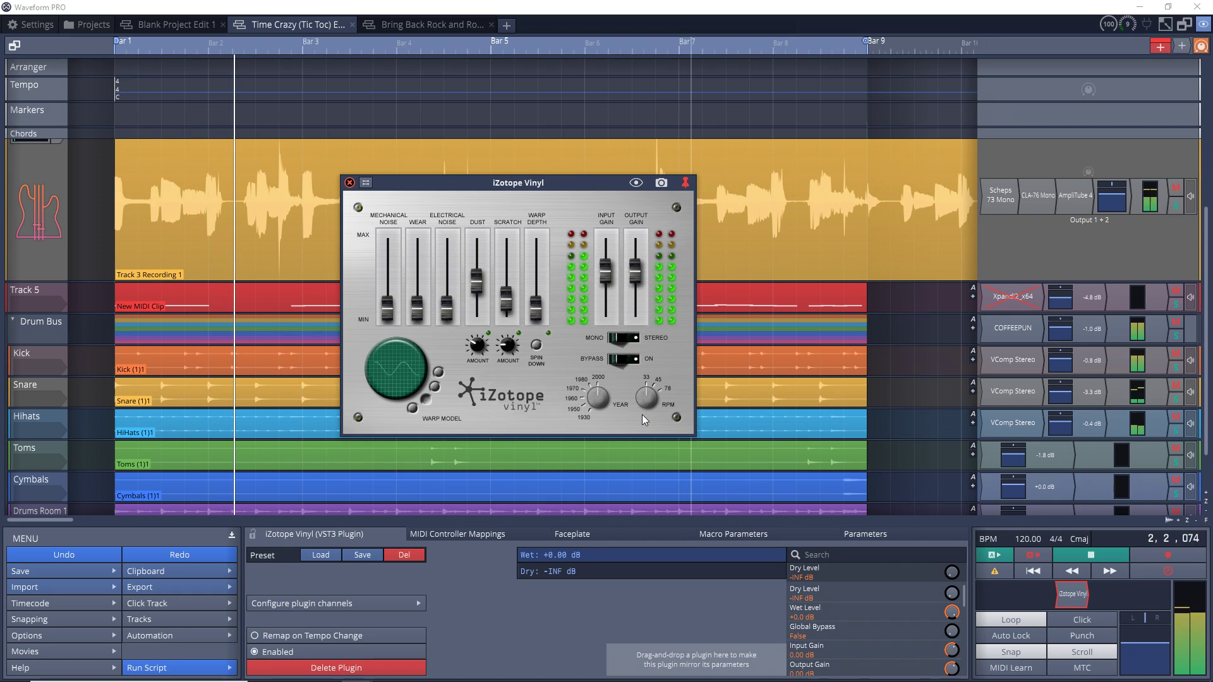
pyautogui.press('space')
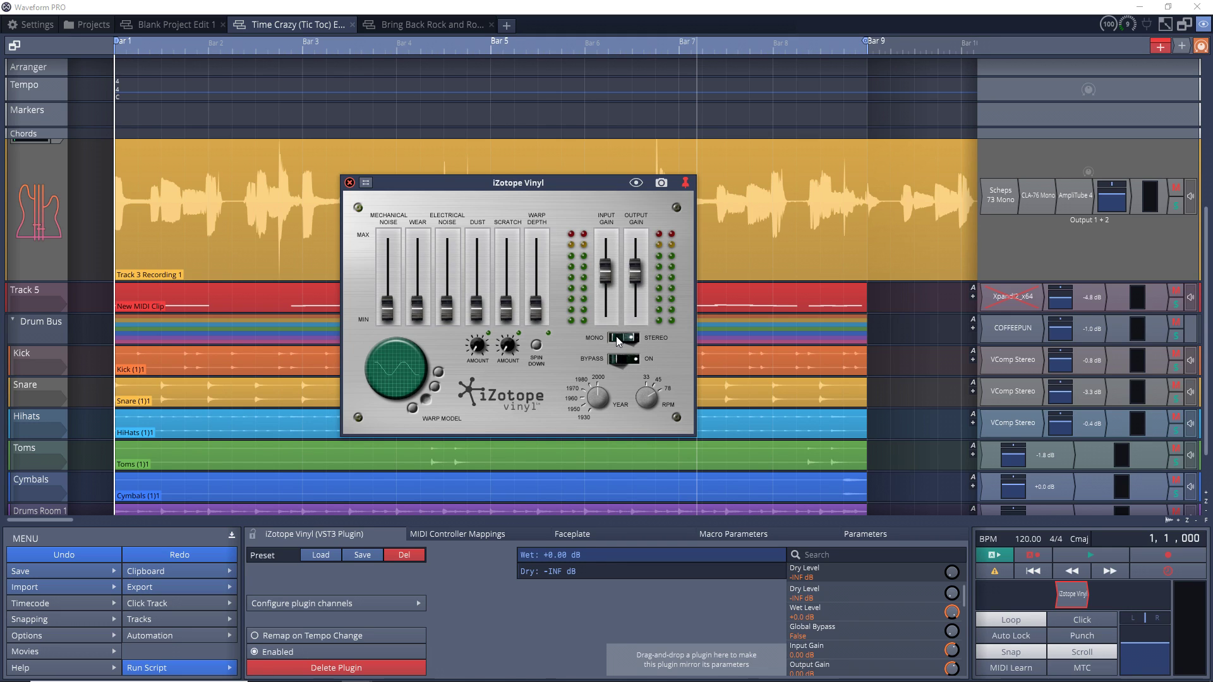
# - Toggle Vinyl's mono/stereo switch and push input gain to 20 dB, then play the drums
pyautogui.click(635, 343)
pyautogui.moveTo(619, 294); pyautogui.dragTo(658, 267)
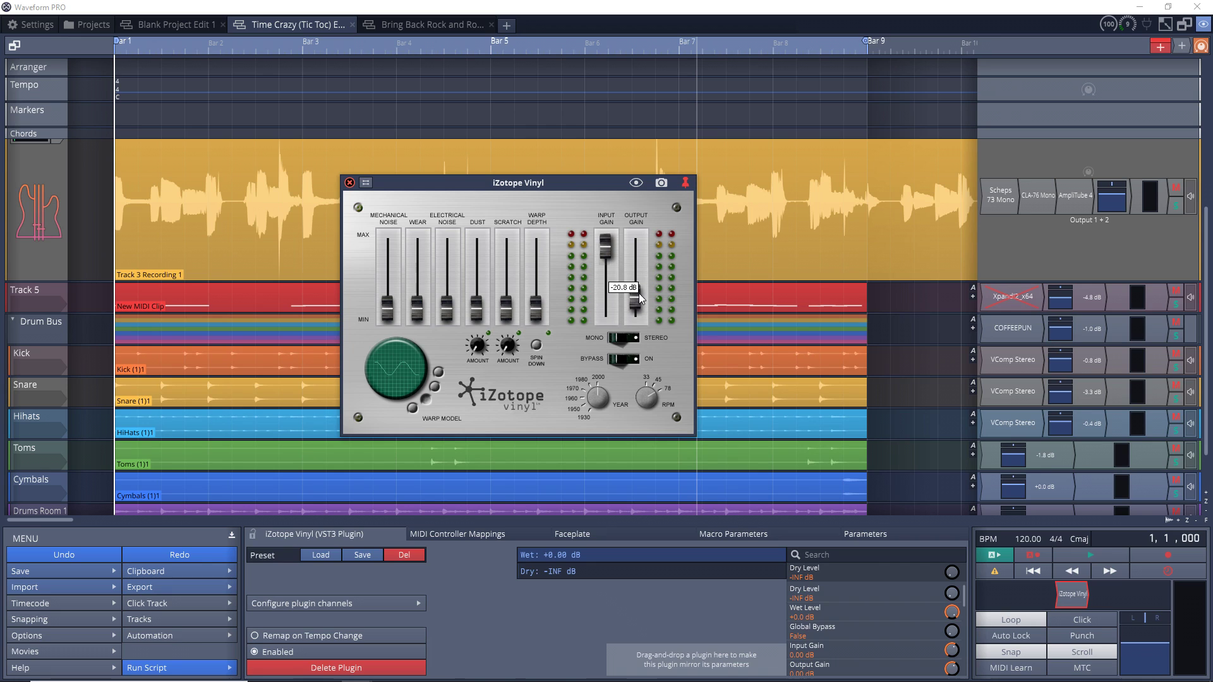
pyautogui.press('space')
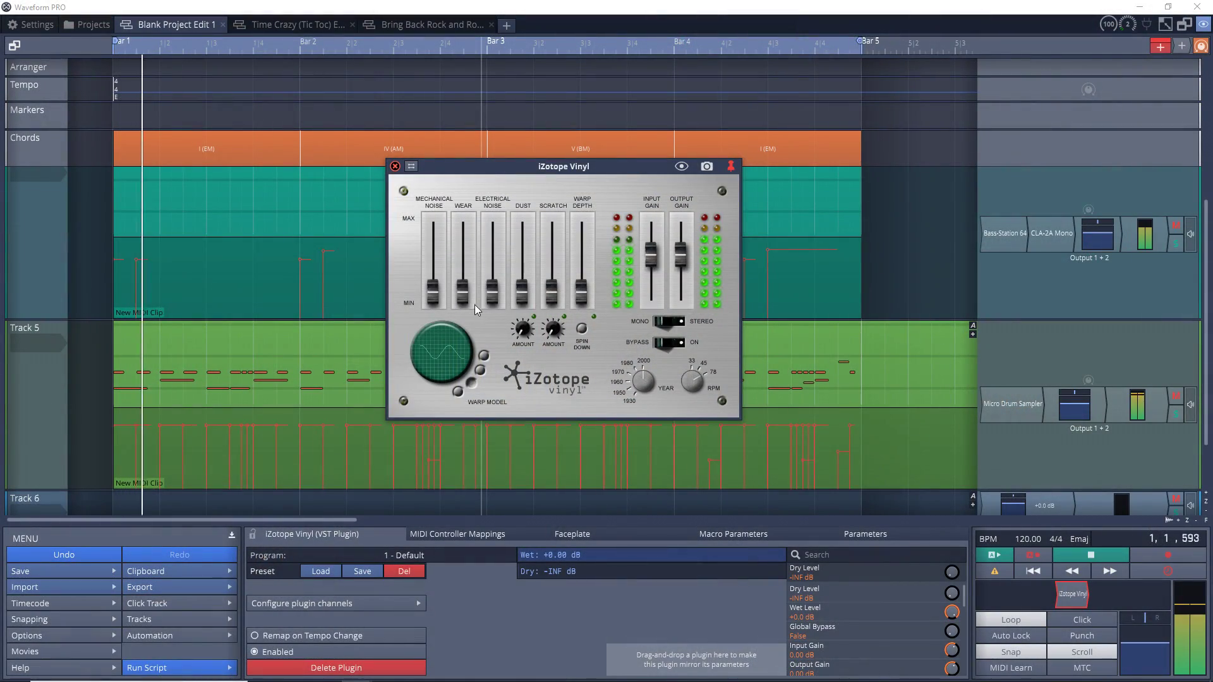
# - Raise Vinyl wear to 32%, increase warp depth, and set the record year to 1970
pyautogui.moveTo(467, 294); pyautogui.dragTo(468, 275)
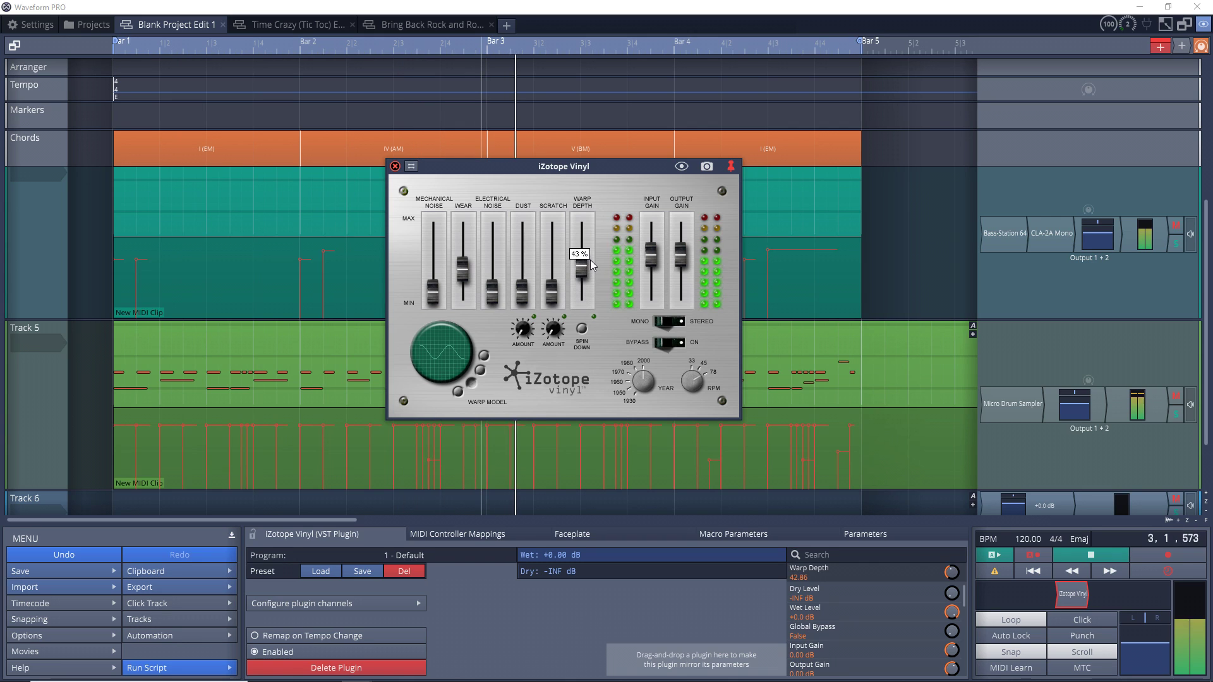
pyautogui.moveTo(590, 260); pyautogui.dragTo(591, 249)
pyautogui.click(638, 387)
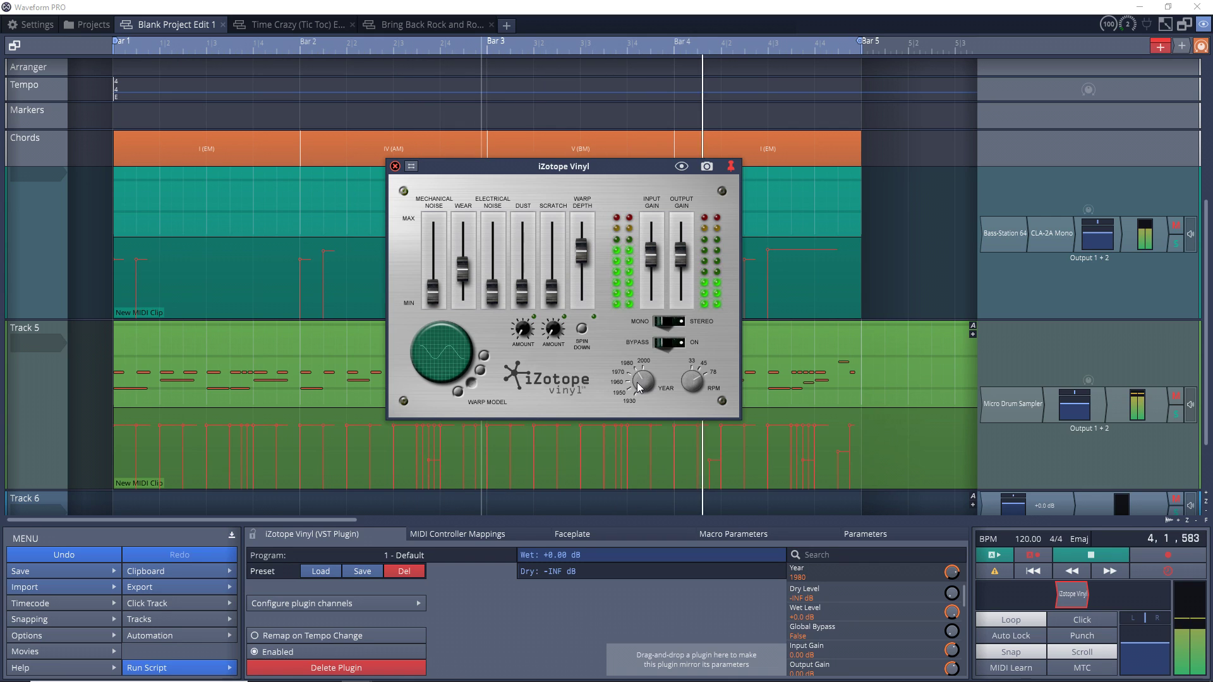
pyautogui.moveTo(638, 387); pyautogui.dragTo(634, 388)
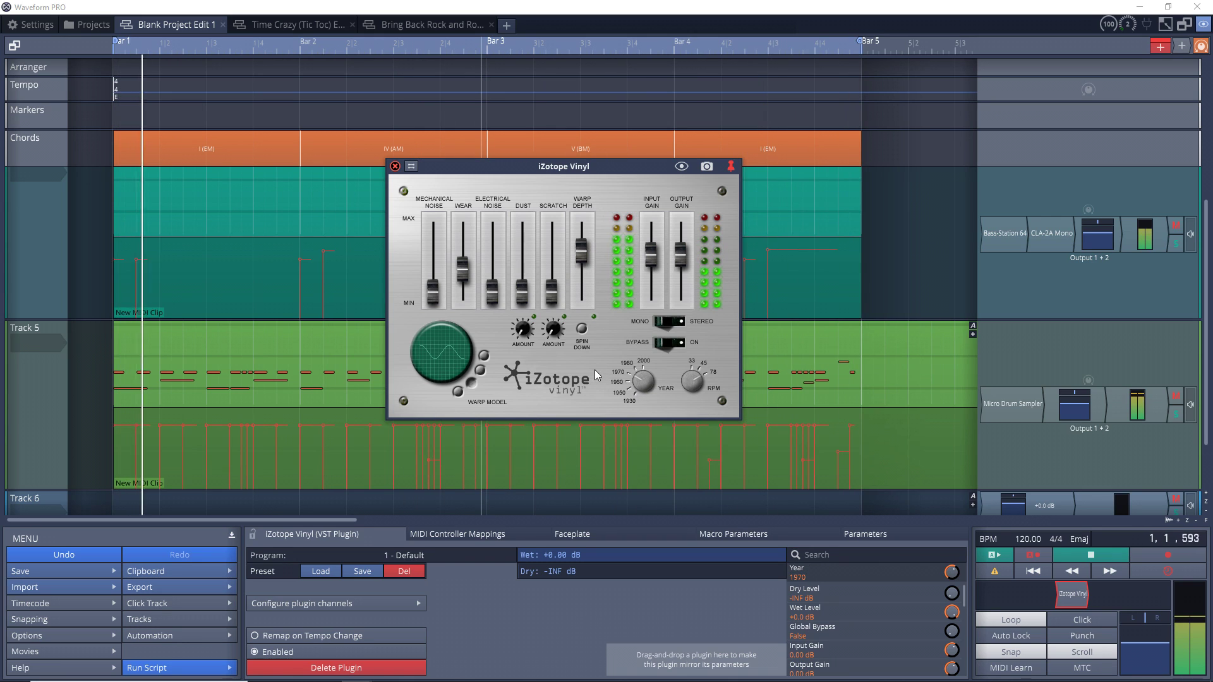
# - Bring in dust crackle and scratch noise, and raise warp depth to 85%
pyautogui.moveTo(522, 295); pyautogui.dragTo(524, 277)
pyautogui.click(524, 335)
pyautogui.scroll(-2, 521, 331)
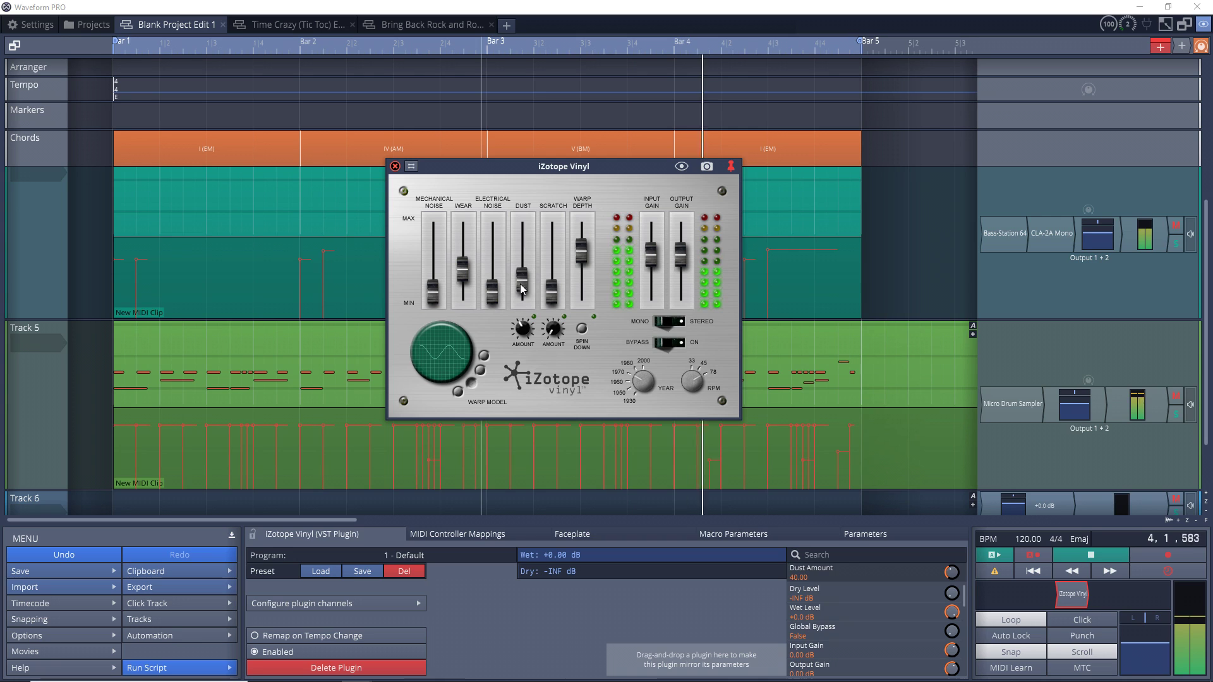
pyautogui.moveTo(523, 281); pyautogui.dragTo(522, 275)
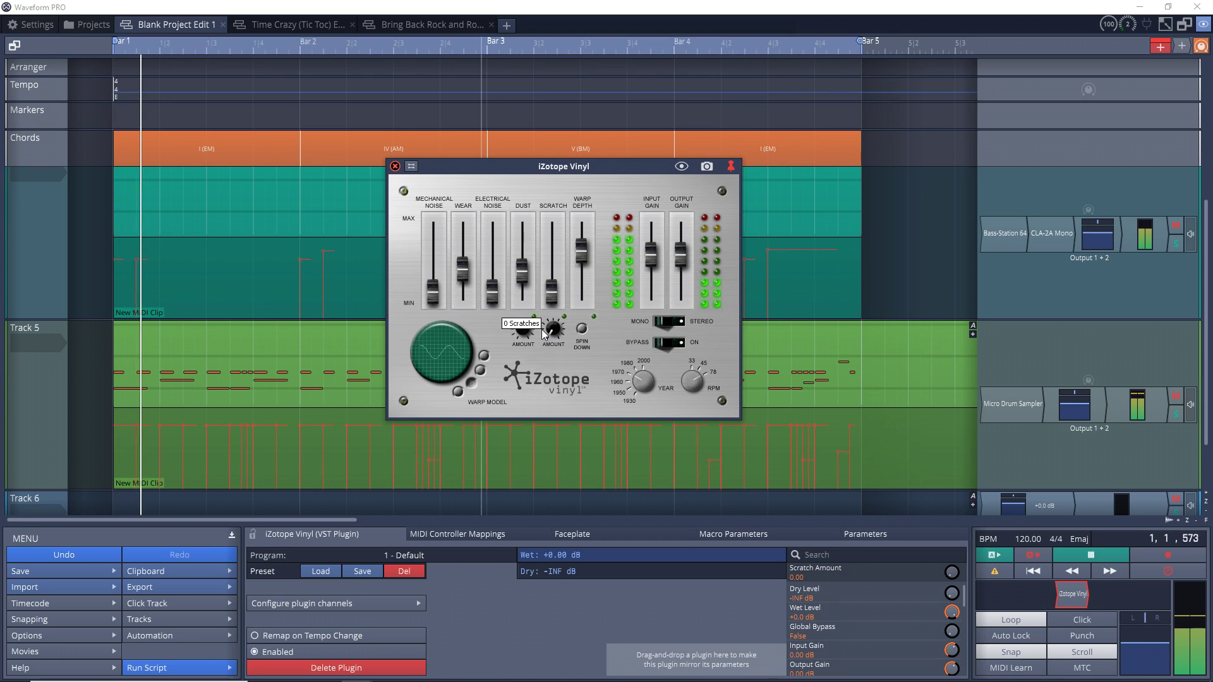
pyautogui.click(552, 297)
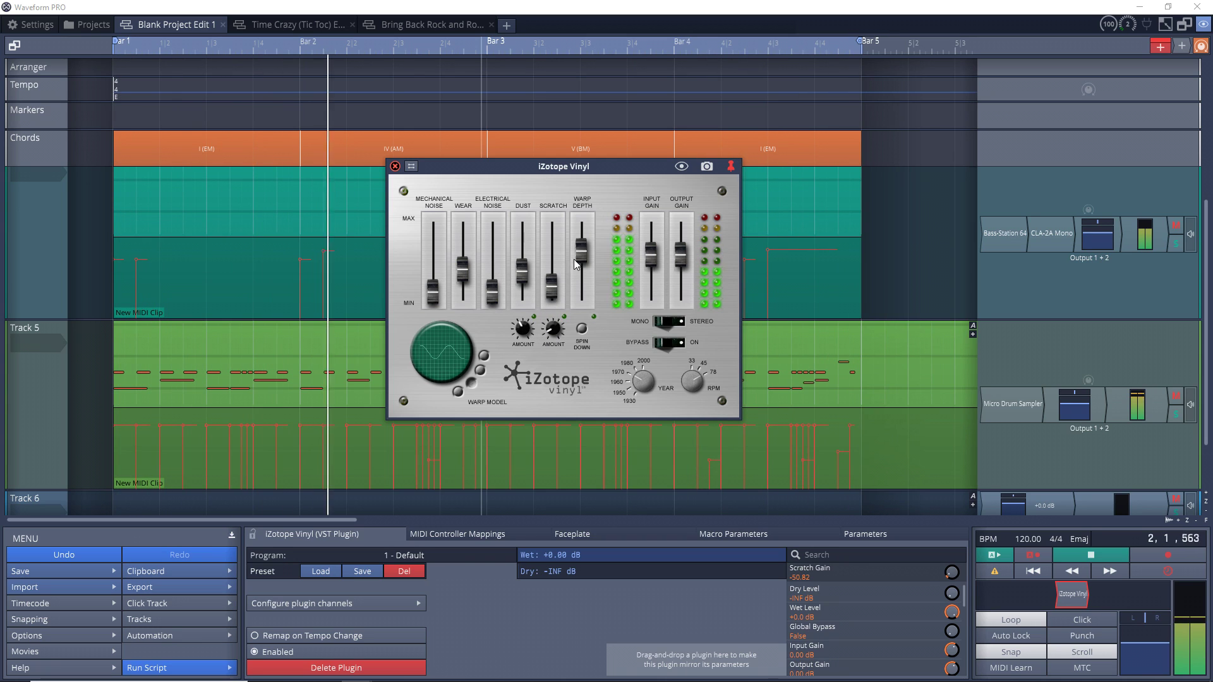
pyautogui.moveTo(582, 249); pyautogui.dragTo(582, 240)
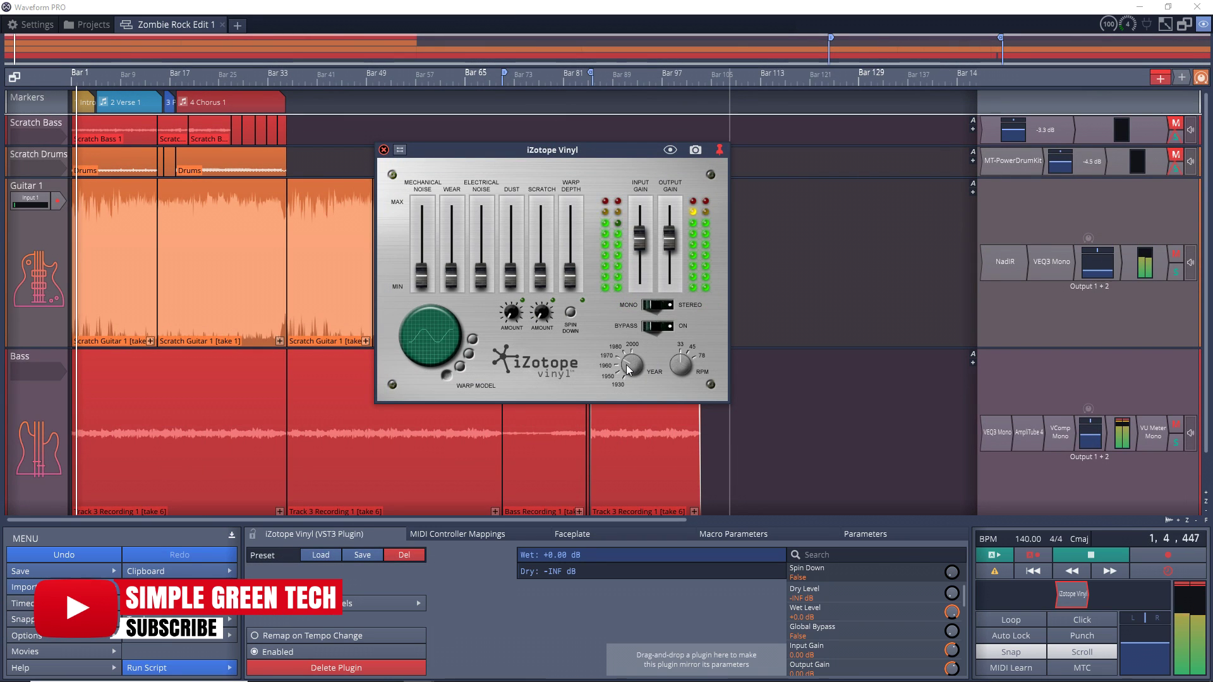
# - On Zombie Rock's Vinyl, set wear to 28%, use the decaying warp model at 44% depth, adjust dust
pyautogui.moveTo(452, 285); pyautogui.dragTo(450, 262)
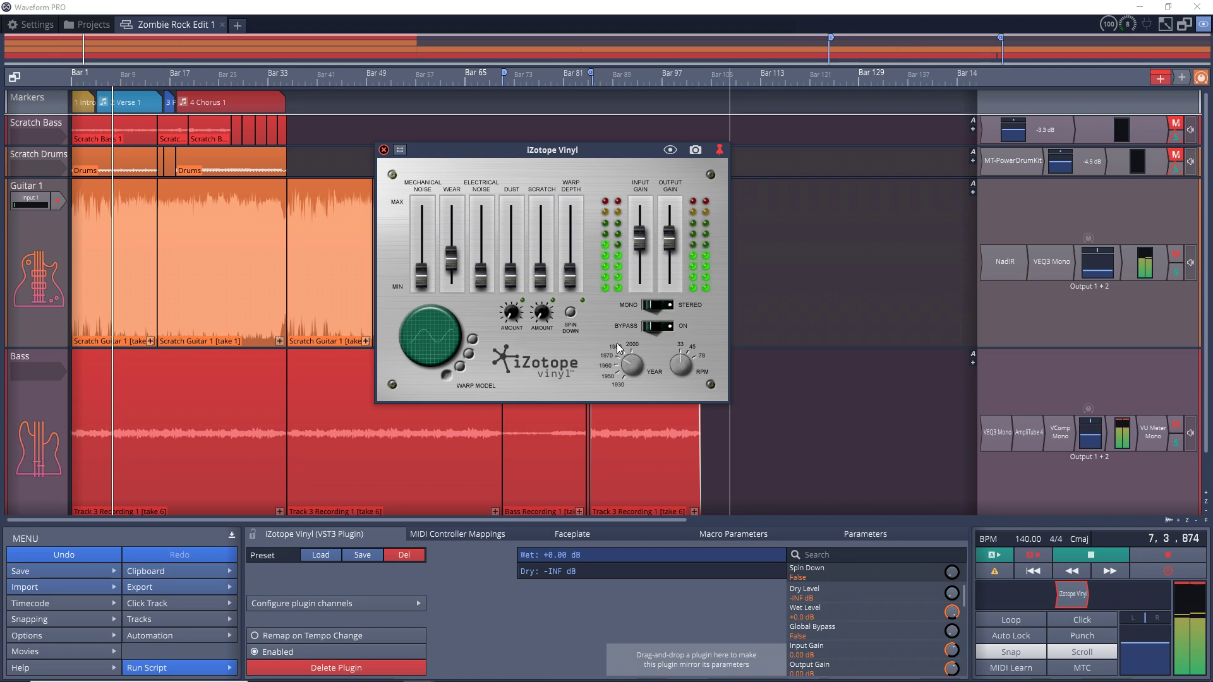
pyautogui.click(470, 354)
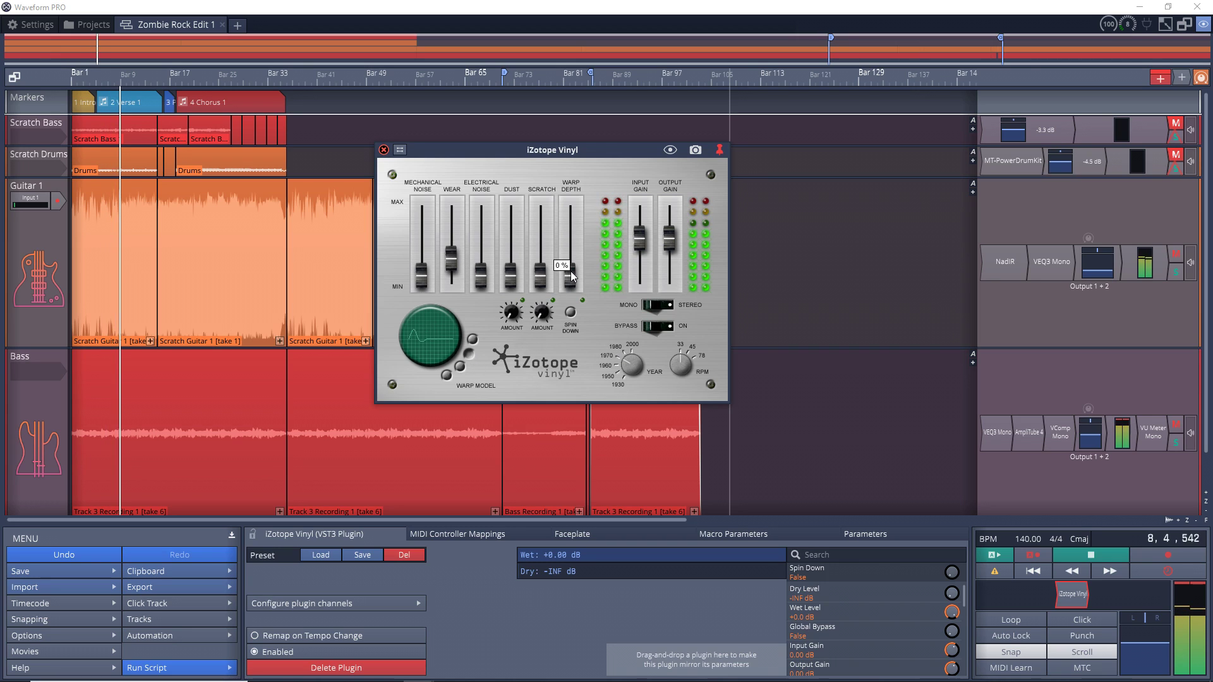
pyautogui.moveTo(570, 271); pyautogui.dragTo(571, 240)
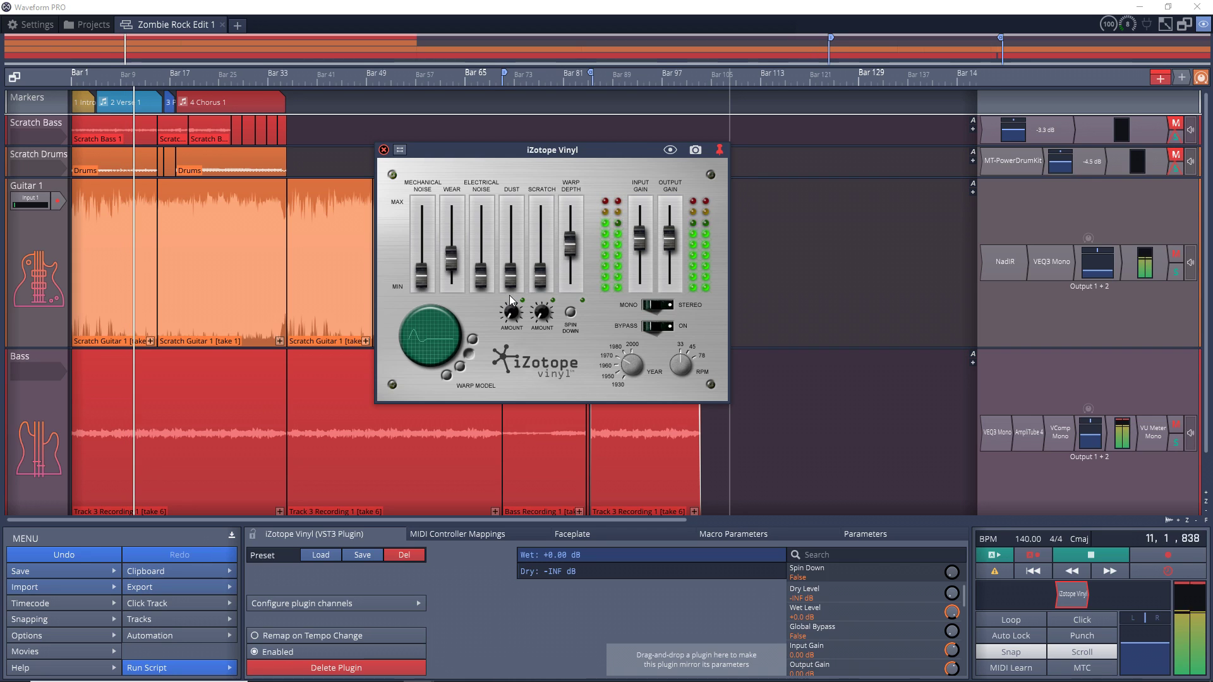
pyautogui.click(512, 274)
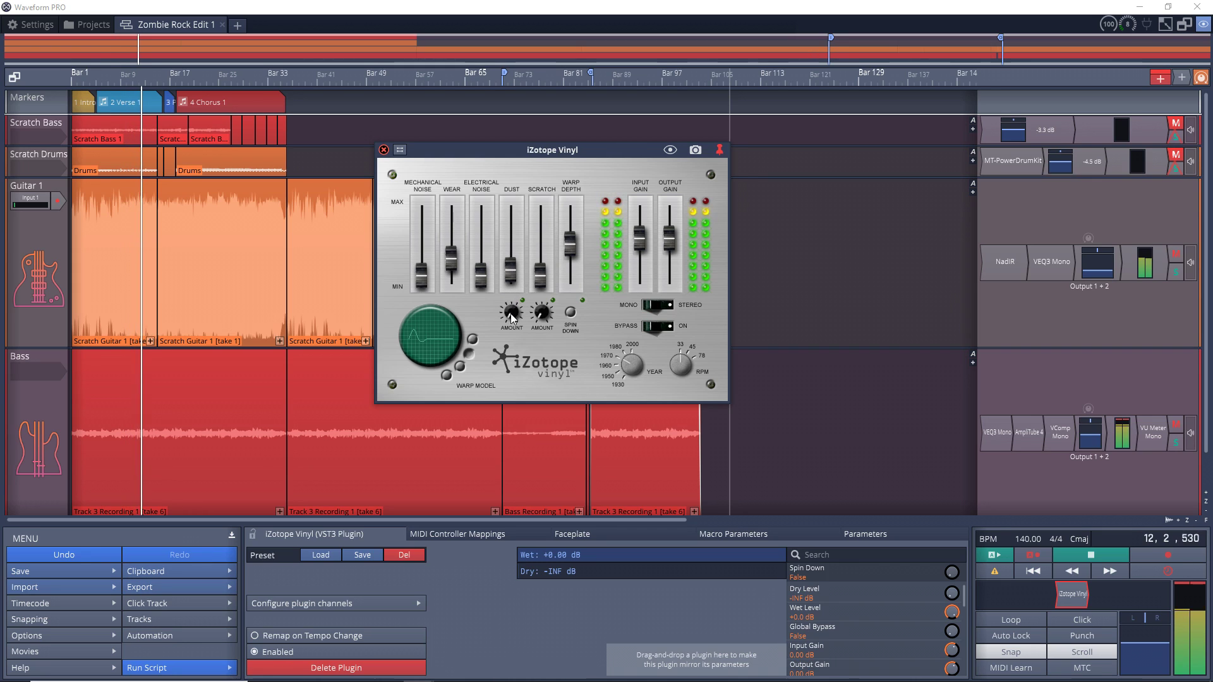
pyautogui.moveTo(498, 312)
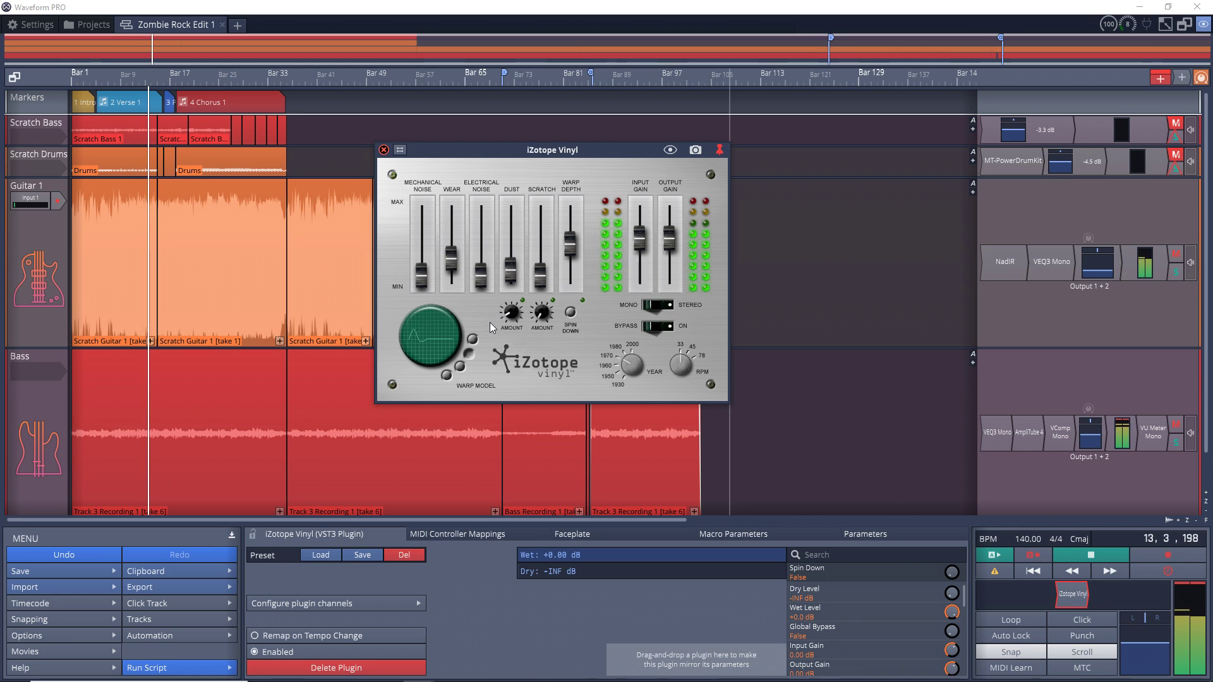